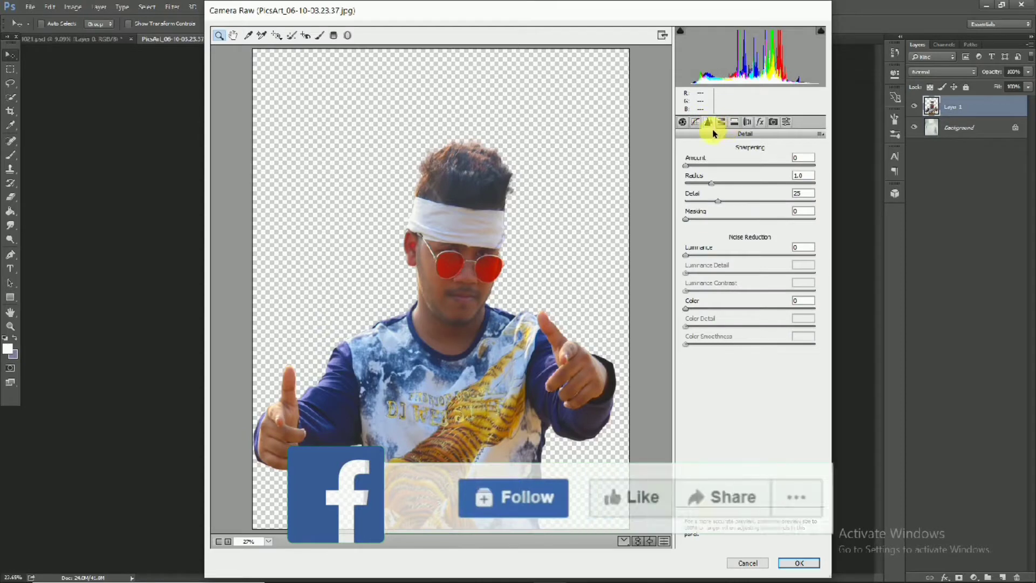
In the HSL adjustments, raise the Oranges luminance to about +40, and set the saturation of Reds to -1 and Blues to +1.
left_click(721, 122)
left_click(733, 164)
left_click_drag(750, 217, 775, 216)
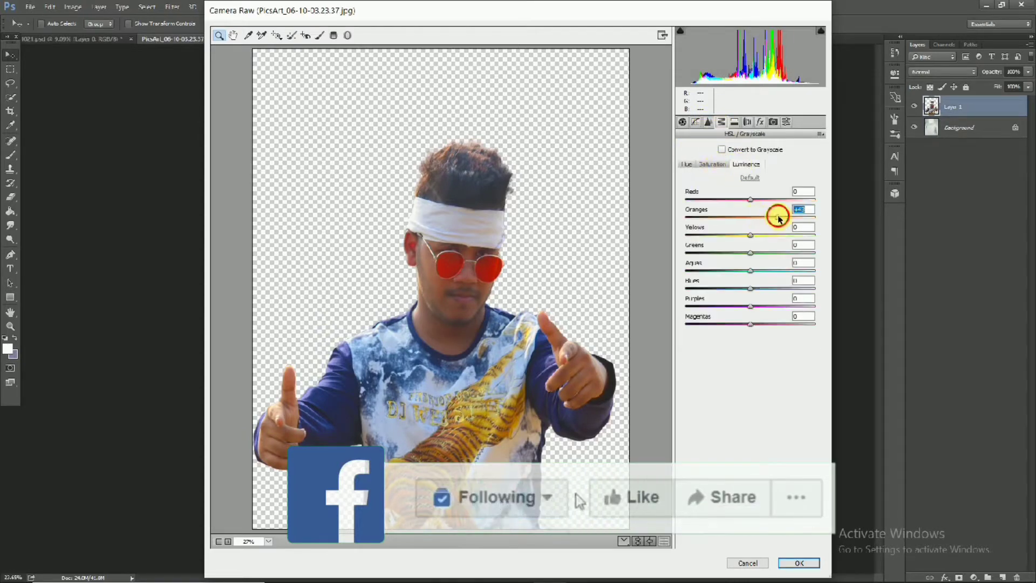
left_click(712, 165)
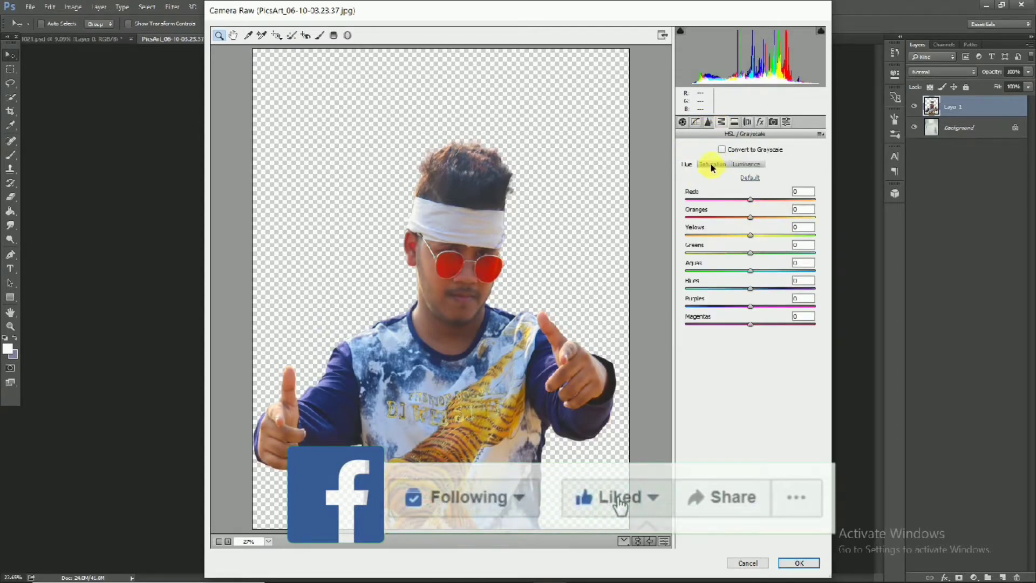
left_click(749, 201)
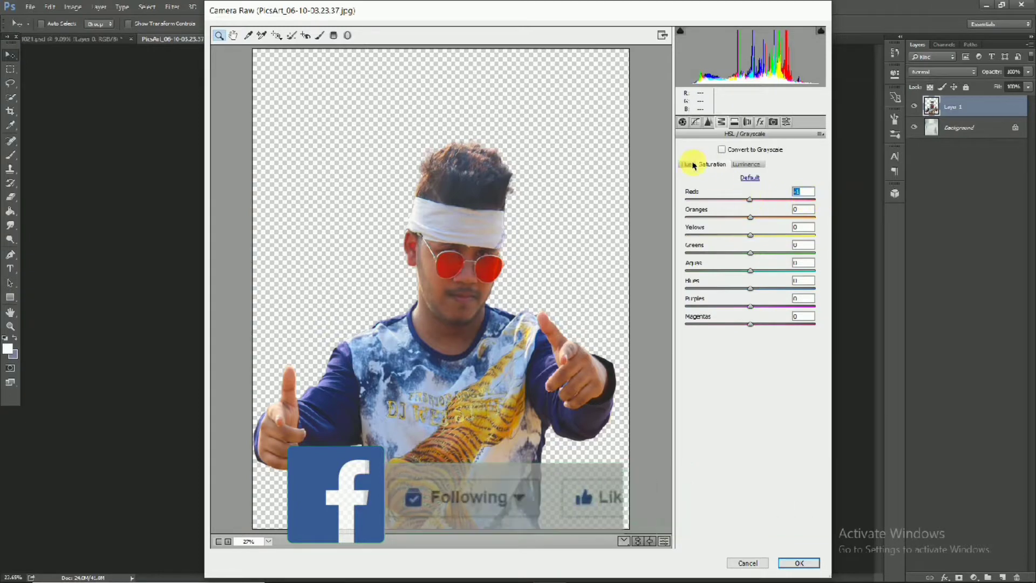
left_click_drag(785, 290, 751, 287)
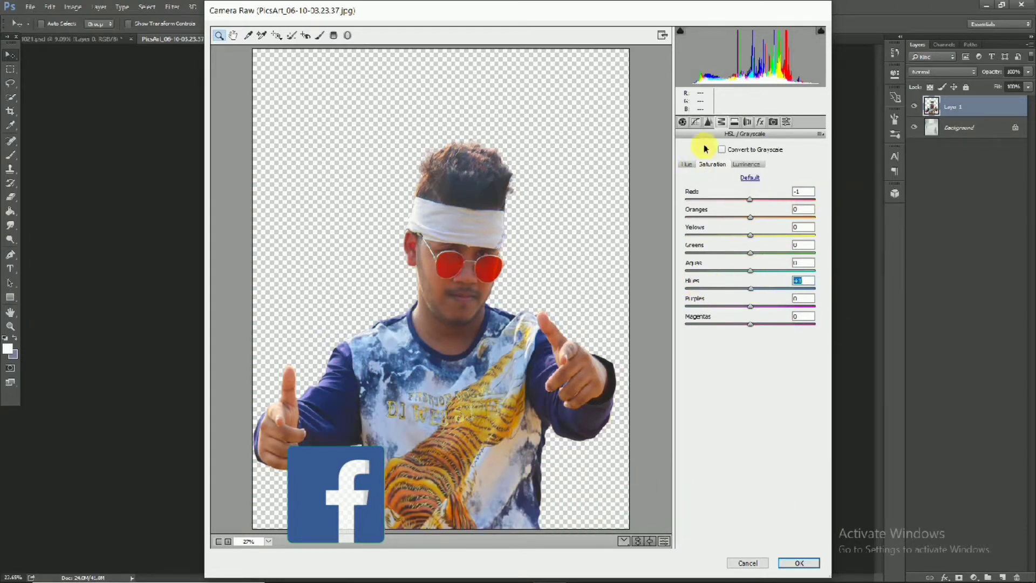
Raise the Dehaze amount slightly and apply the Camera Raw adjustments to the portrait layer.
left_click(760, 122)
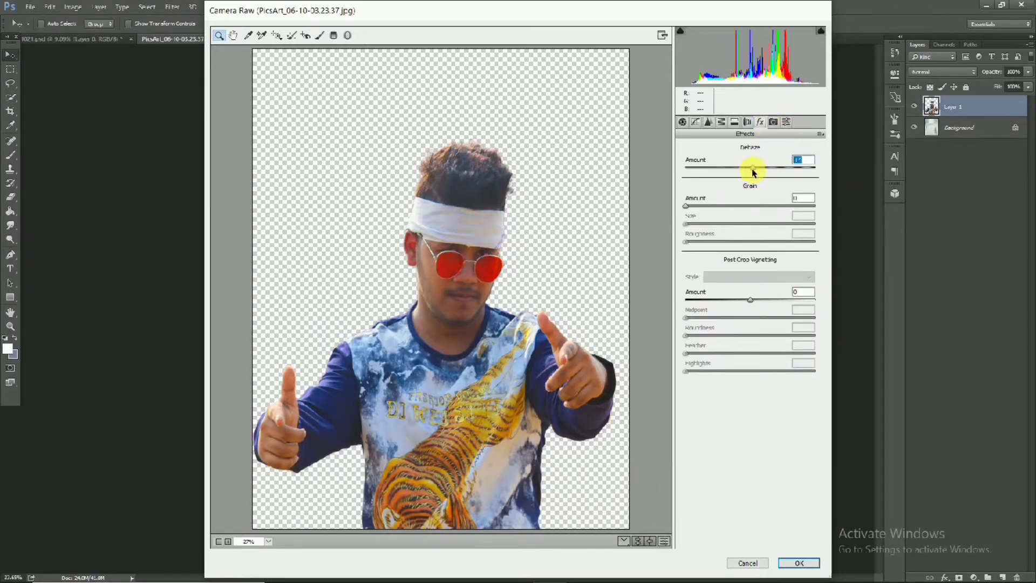
left_click(773, 122)
left_click(786, 121)
left_click(799, 562)
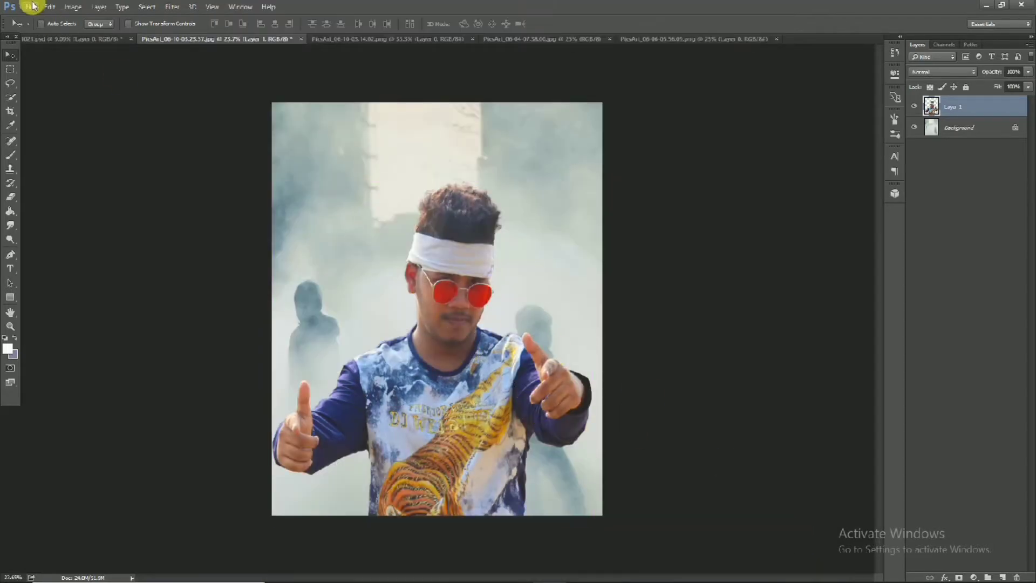
Unlock the background layer of the COOLEST BADBOI image and bring that image into the portrait document as a new layer.
left_click(575, 39)
left_click(1016, 102)
left_click_drag(303, 227, 439, 372)
Scale the COOLEST BADBOI banner down to about 41% width and rotate it about -13° so it spans between the two hands.
key("ctrl+t")
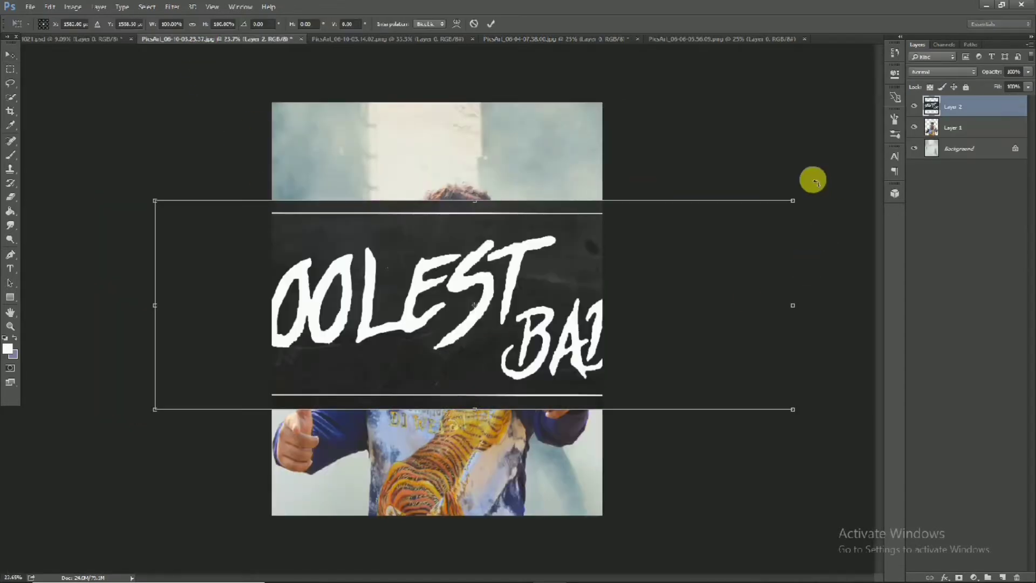
left_click_drag(793, 201, 503, 428)
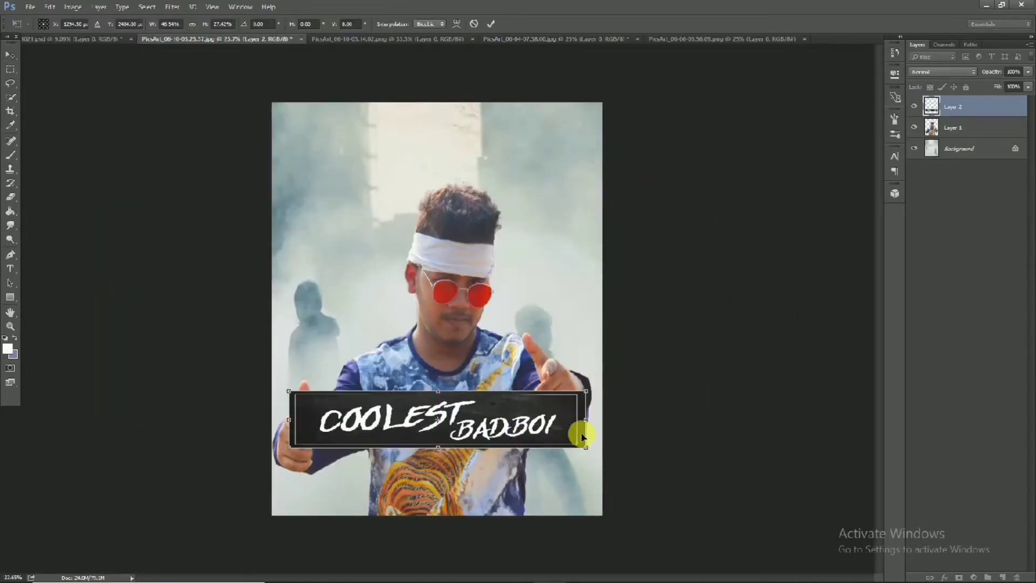
left_click_drag(598, 381, 569, 355)
mouse_move(444, 447)
left_mouse_down()
mouse_move(450, 467)
mouse_move(453, 450)
left_mouse_up()
scroll(466, 461, "up", 2)
scroll(465, 461, "down", 1)
scroll(458, 455, "up", 2)
left_click_drag(608, 366, 571, 395)
mouse_move(445, 482)
left_mouse_down()
mouse_move(458, 457)
mouse_move(449, 477)
left_mouse_up()
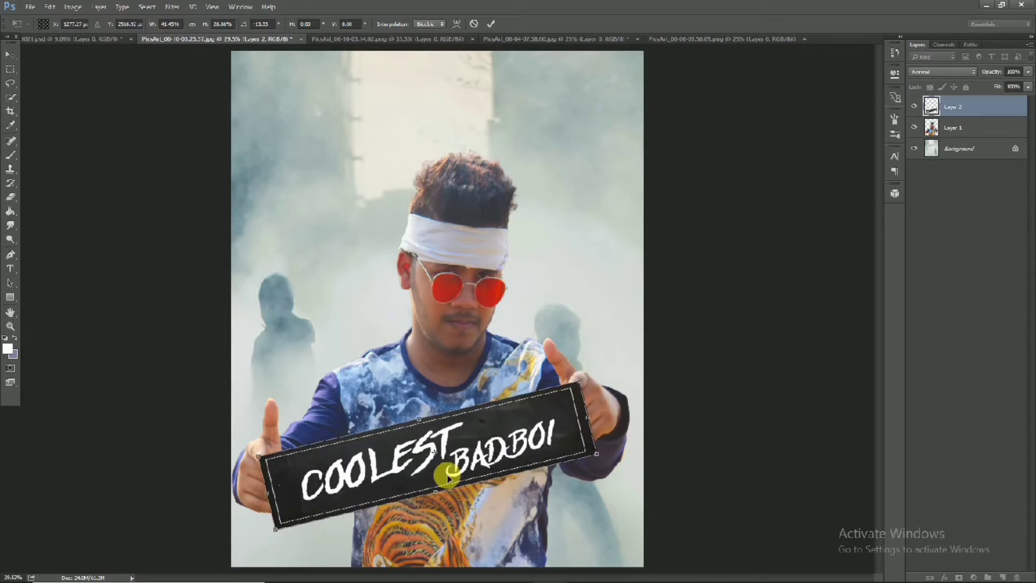
left_click(489, 27)
Lower the banner layer's opacity to 74%.
left_click_drag(989, 74, 1005, 76)
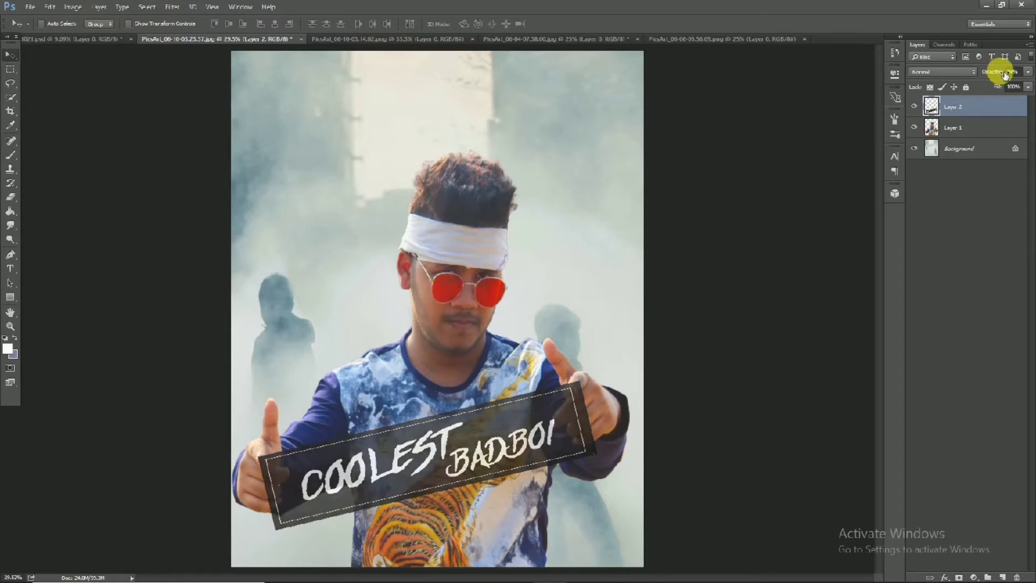
left_click_drag(588, 450, 672, 380)
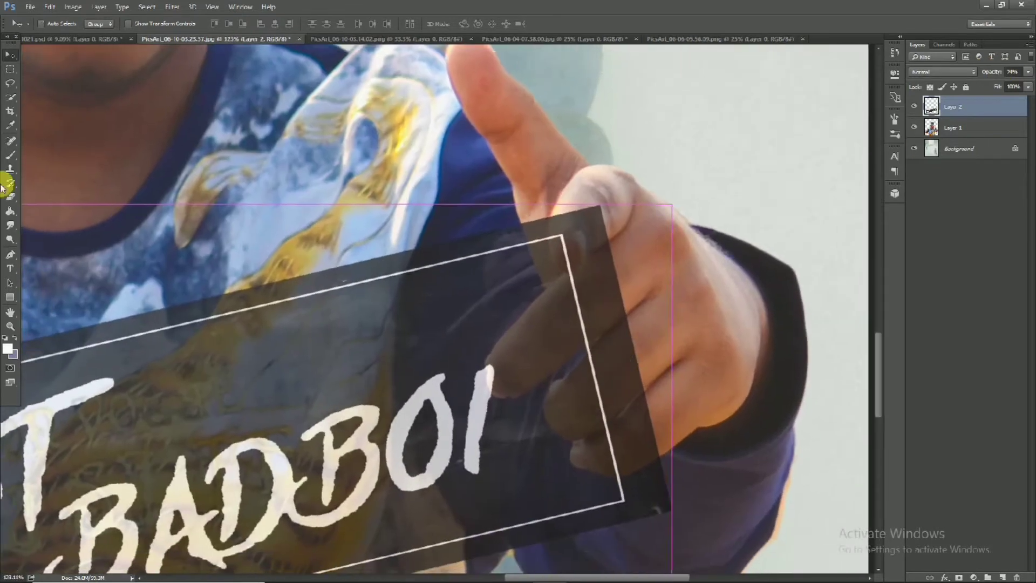
Try to erase the banner over the thumb and uppermost curled finger of the hand beside BADBOI.
left_click(10, 197)
scroll(584, 323, "up", 2)
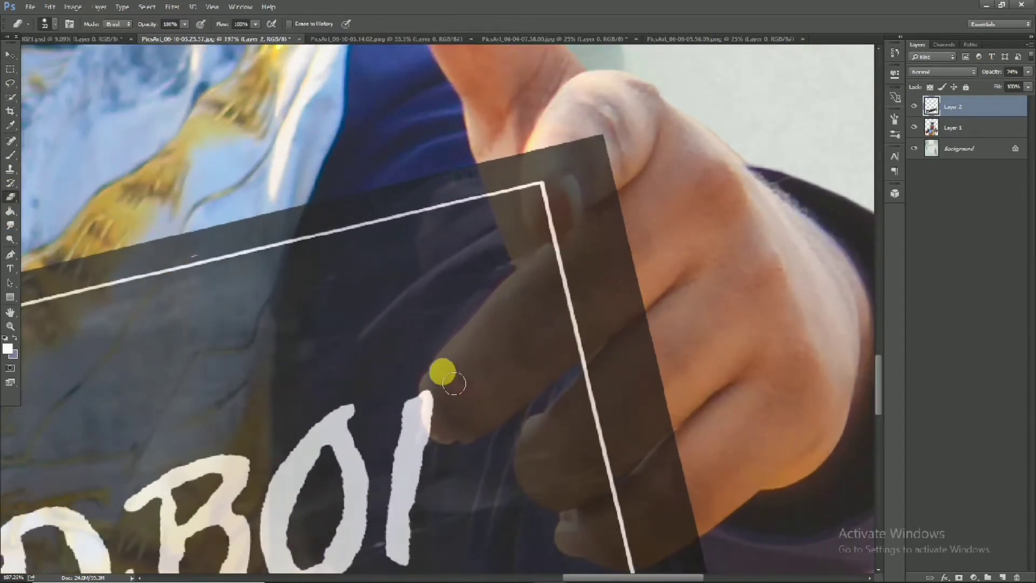
left_click_drag(443, 371, 542, 262)
left_click_drag(589, 229, 605, 230)
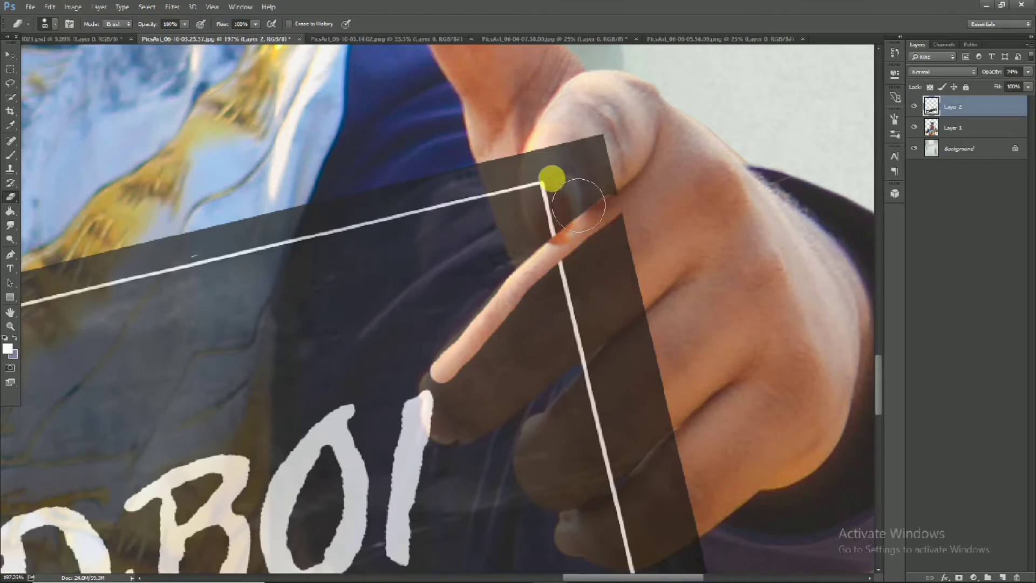
mouse_move(573, 198)
left_mouse_down()
mouse_move(563, 258)
mouse_move(582, 248)
mouse_move(622, 158)
mouse_move(591, 223)
left_mouse_up()
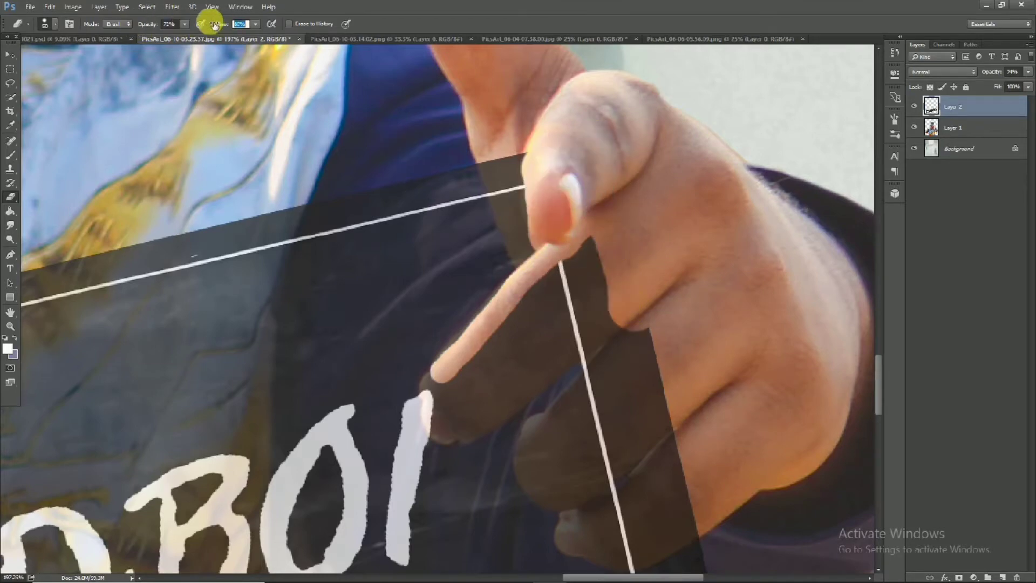
left_click_drag(474, 233, 456, 154)
mouse_move(529, 231)
left_mouse_down()
mouse_move(591, 208)
mouse_move(567, 216)
left_mouse_up()
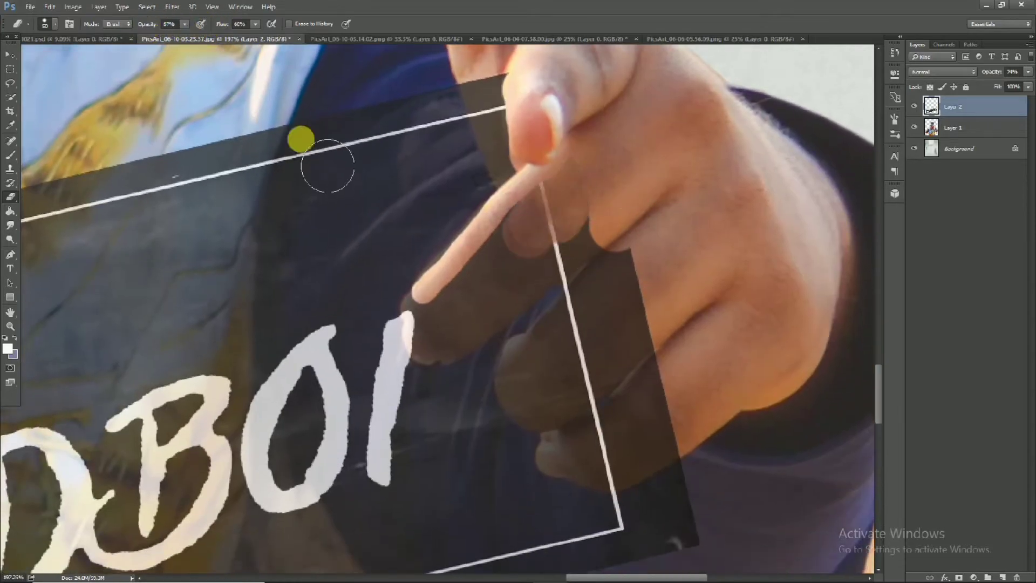
left_click_drag(566, 261, 516, 295)
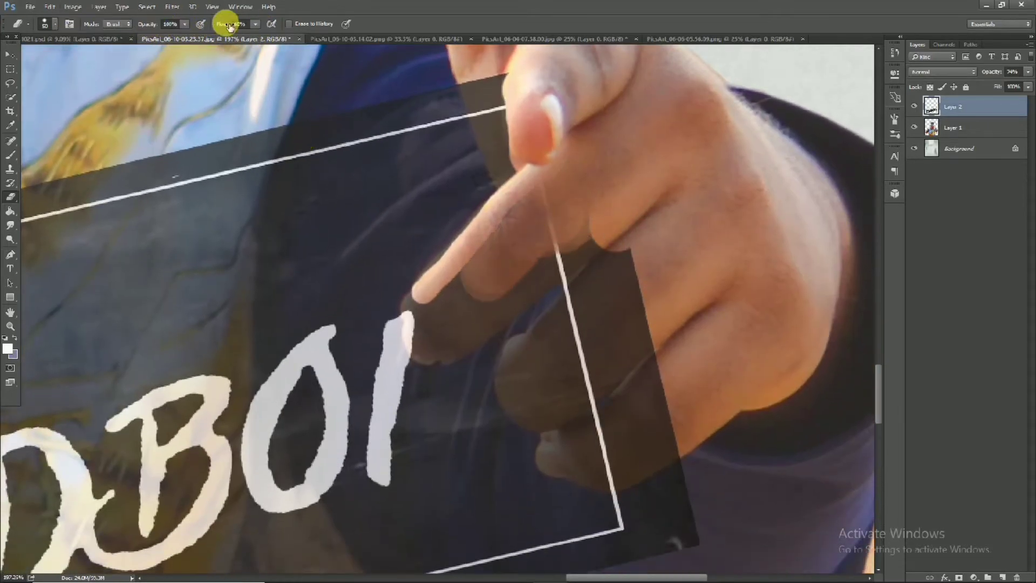
scroll(511, 300, "up", 3)
mouse_move(511, 214)
left_mouse_down()
mouse_move(608, 201)
mouse_move(506, 245)
left_mouse_up()
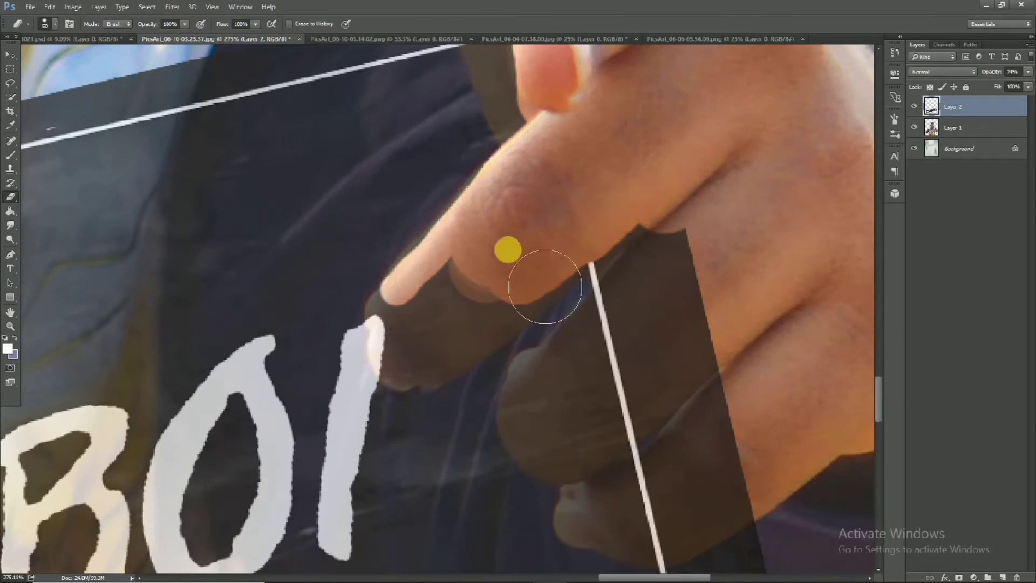
scroll(426, 302, "up", 2)
mouse_move(593, 187)
left_mouse_down()
mouse_move(518, 280)
mouse_move(590, 223)
mouse_move(564, 223)
mouse_move(481, 313)
left_mouse_up()
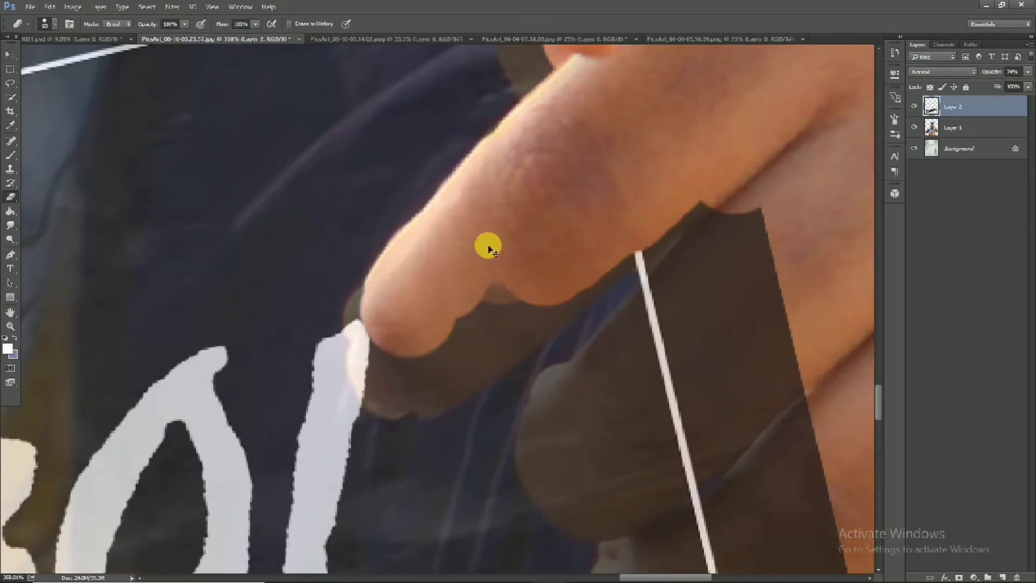
Undo the eraser strokes made on the banner over the thumb and finger.
key("ctrl+alt+z")
key("ctrl+alt+z")
key("ctrl+alt+z")
left_click_drag(552, 195, 509, 351)
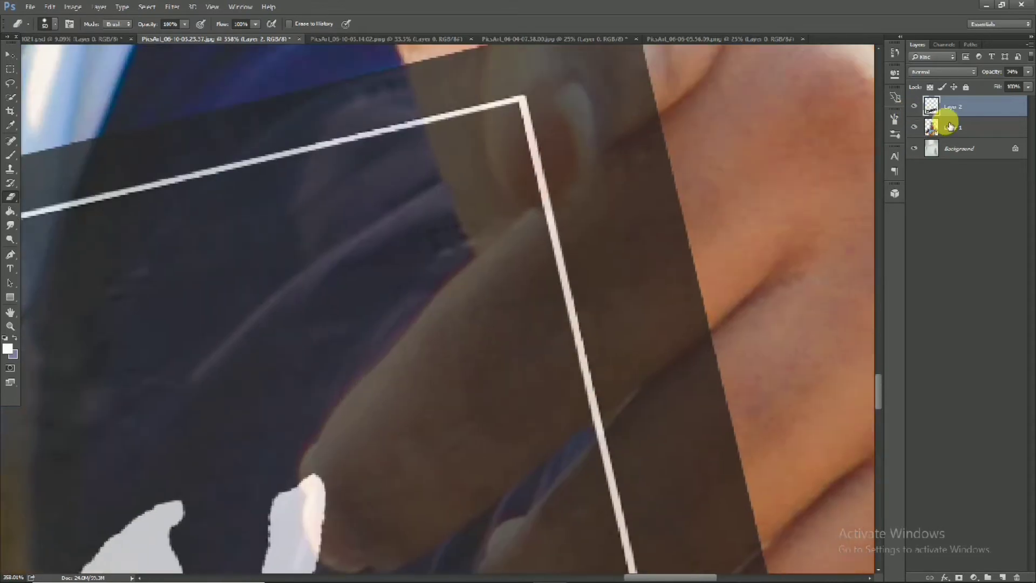
Try selecting the uppermost curled finger on the portrait layer with the Quick Selection tool while the banner is hidden.
left_click(913, 107)
left_click(951, 128)
left_click(11, 98)
scroll(397, 273, "down", 5)
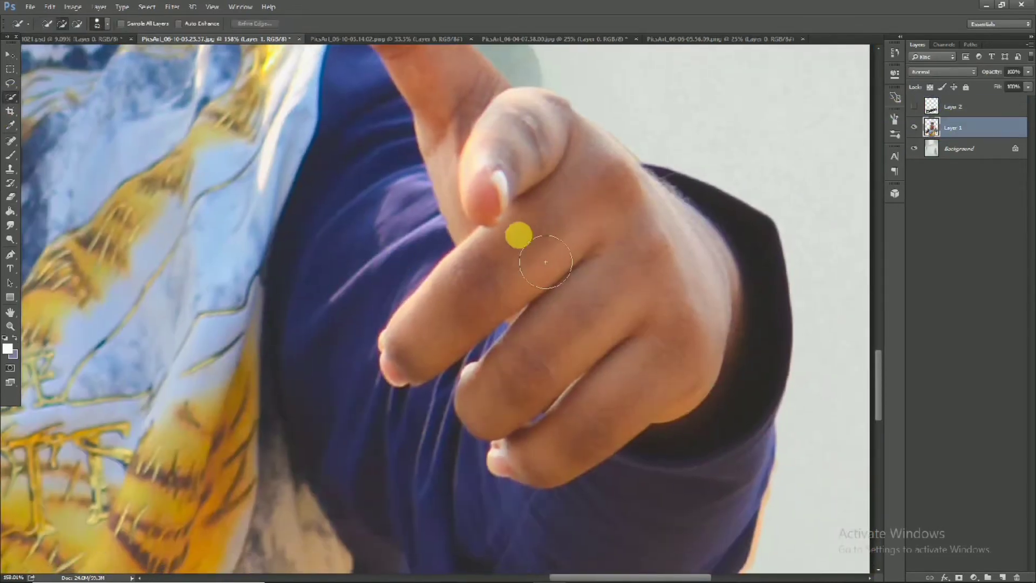
scroll(518, 237, "up", 2)
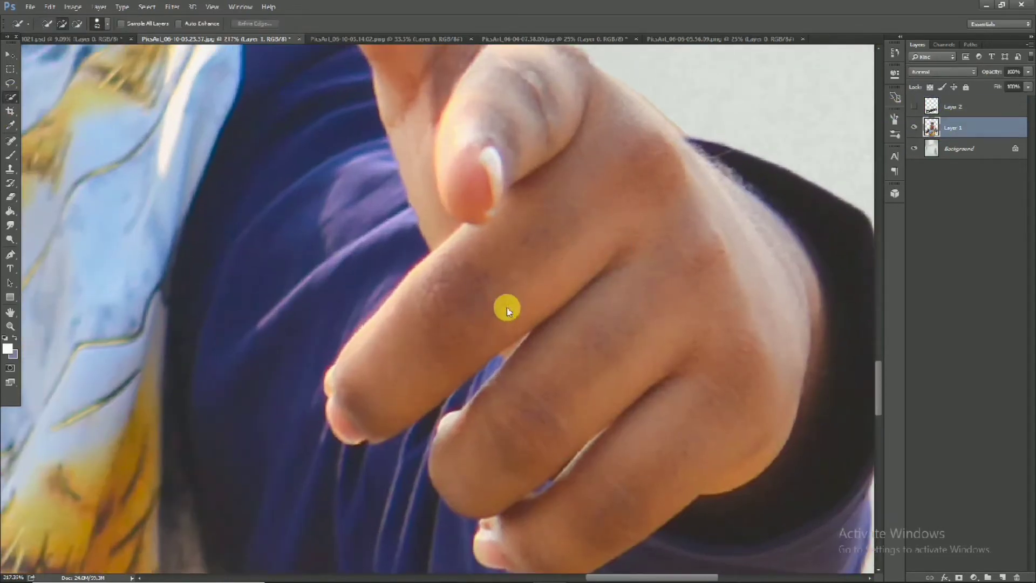
right_click(498, 260)
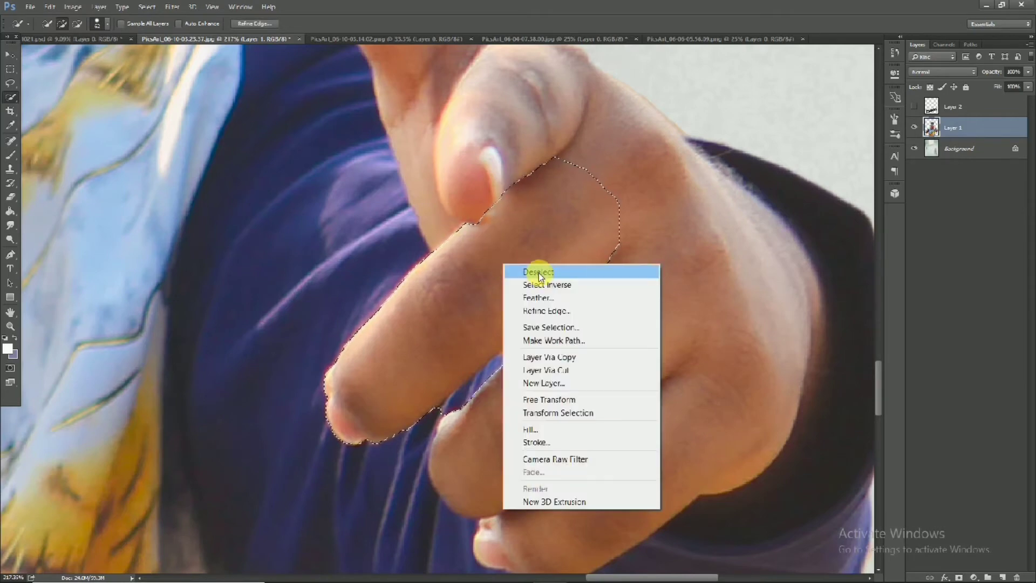
left_click(538, 273)
left_click(987, 112)
left_click(913, 106)
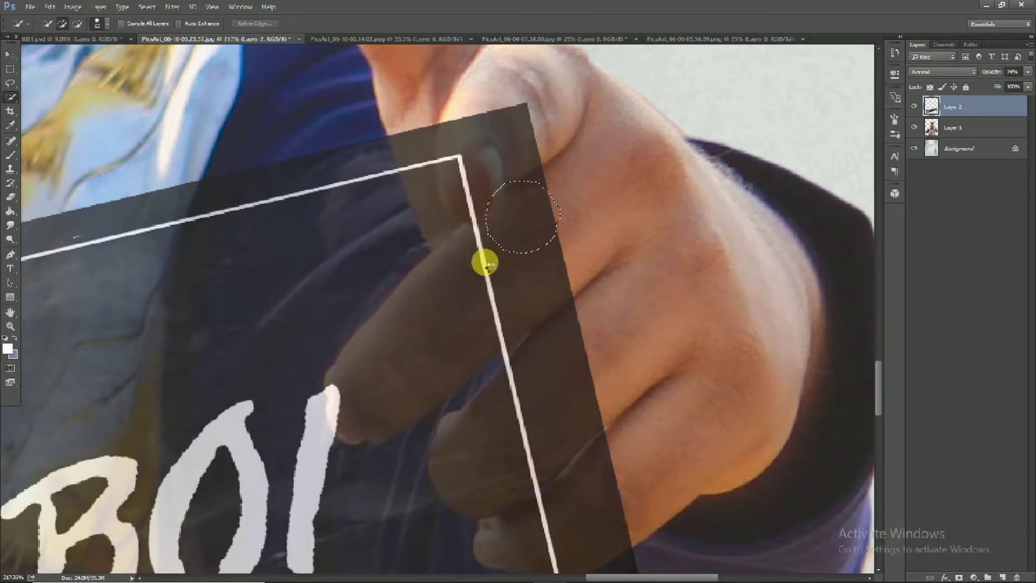
left_click(914, 106)
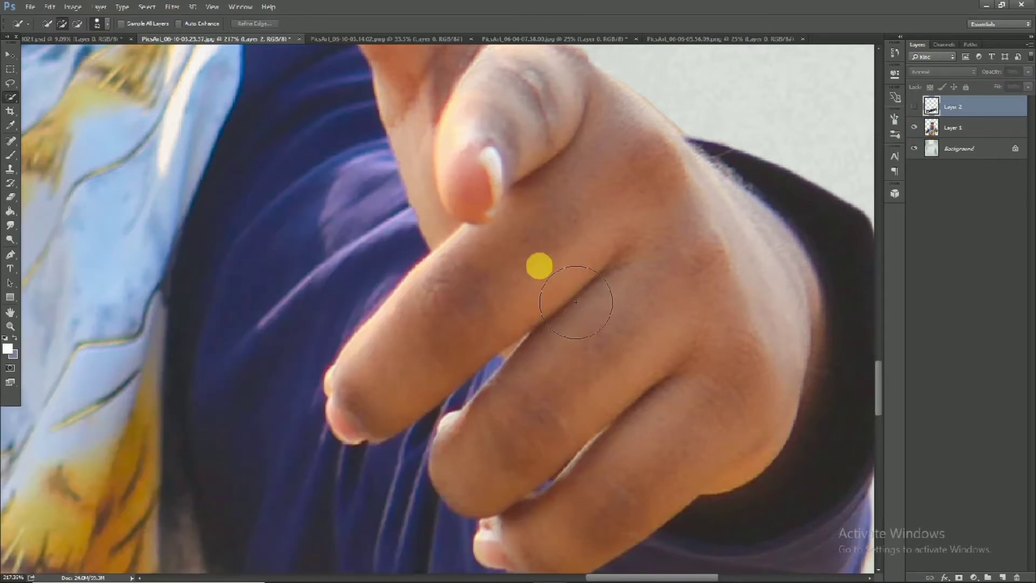
left_click(914, 107)
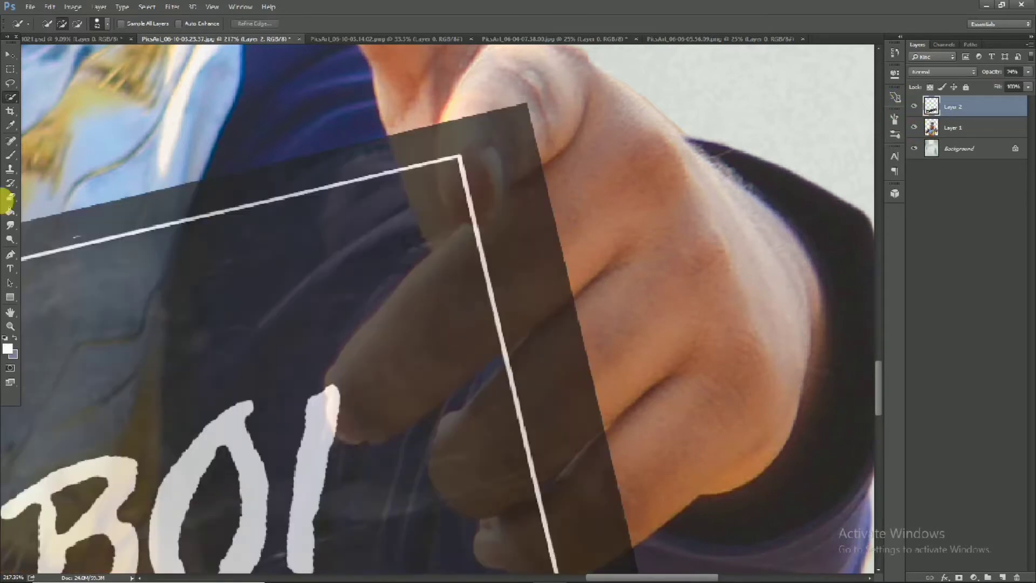
Erase the banner layer over the uppermost curled finger, following its outline with the Eraser.
left_click(12, 197)
scroll(446, 327, "up", 3)
mouse_move(389, 344)
left_mouse_down()
mouse_move(560, 190)
mouse_move(624, 242)
mouse_move(434, 356)
mouse_move(312, 396)
mouse_move(527, 210)
left_mouse_up()
scroll(624, 95, "up", 2)
mouse_move(624, 95)
left_mouse_down()
mouse_move(383, 311)
mouse_move(402, 231)
left_mouse_up()
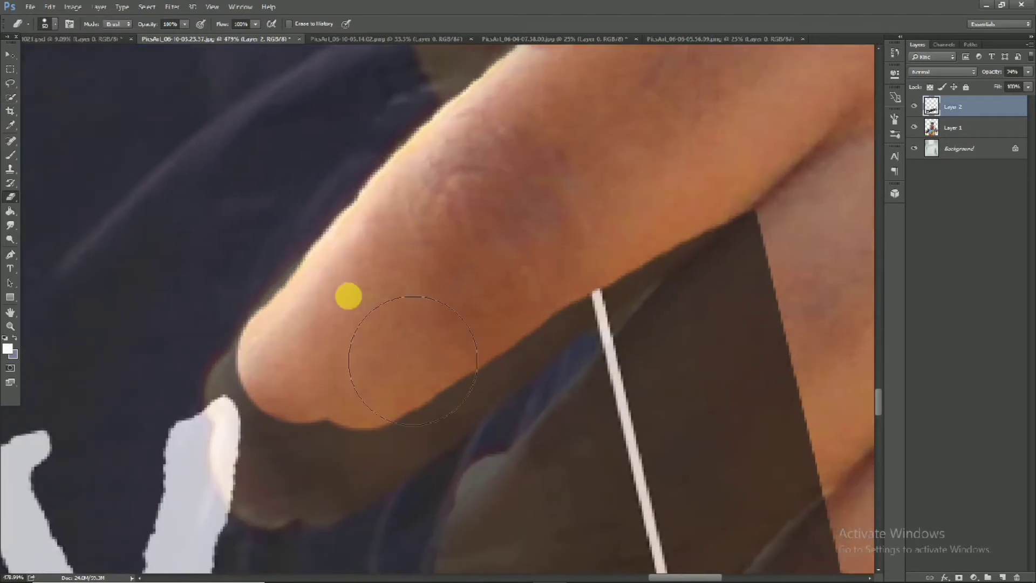
left_click_drag(348, 297, 299, 365)
left_click_drag(346, 340, 382, 249)
mouse_move(306, 308)
left_mouse_down()
mouse_move(341, 345)
mouse_move(303, 359)
mouse_move(314, 371)
mouse_move(383, 342)
mouse_move(356, 372)
mouse_move(367, 376)
mouse_move(389, 340)
mouse_move(569, 175)
left_mouse_up()
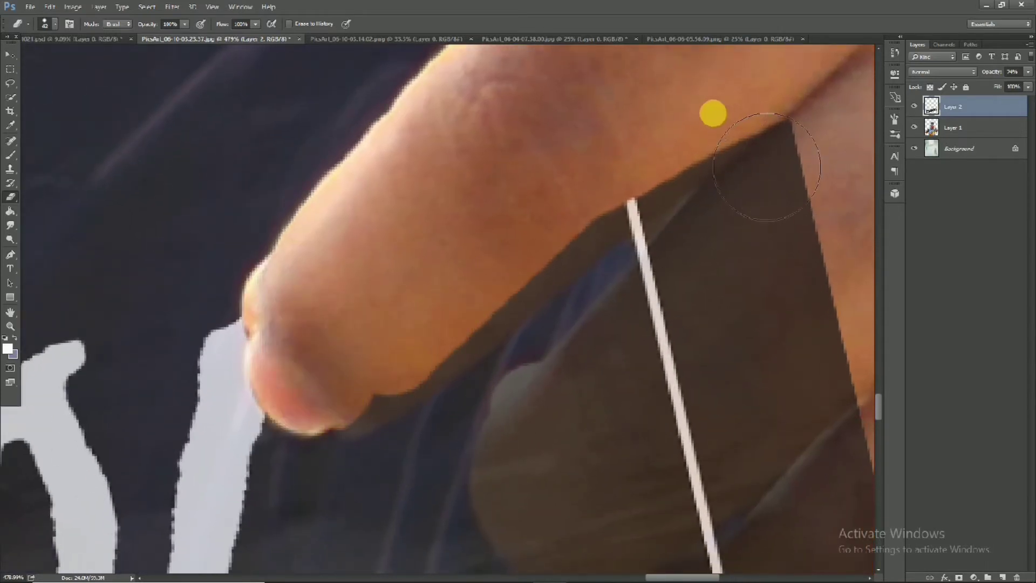
mouse_move(637, 156)
left_mouse_down()
mouse_move(474, 302)
mouse_move(379, 367)
mouse_move(354, 356)
left_mouse_up()
right_click(392, 352, "alt")
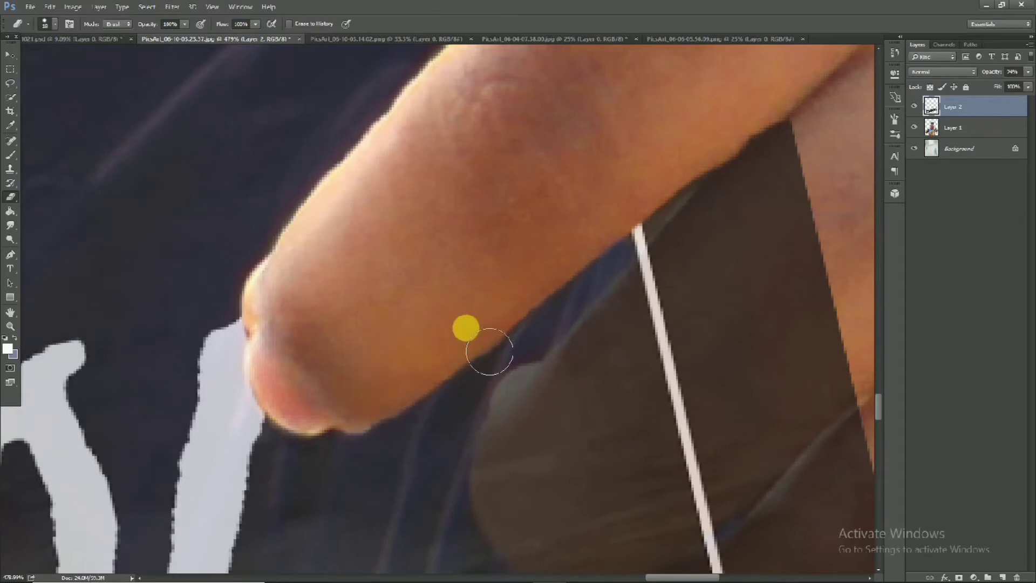
Erase the banner over the middle curled finger of the same hand, working down from the knuckle to the fingertip.
scroll(532, 249, "right", 3)
scroll(532, 250, "up", 1)
left_click_drag(701, 176, 674, 187)
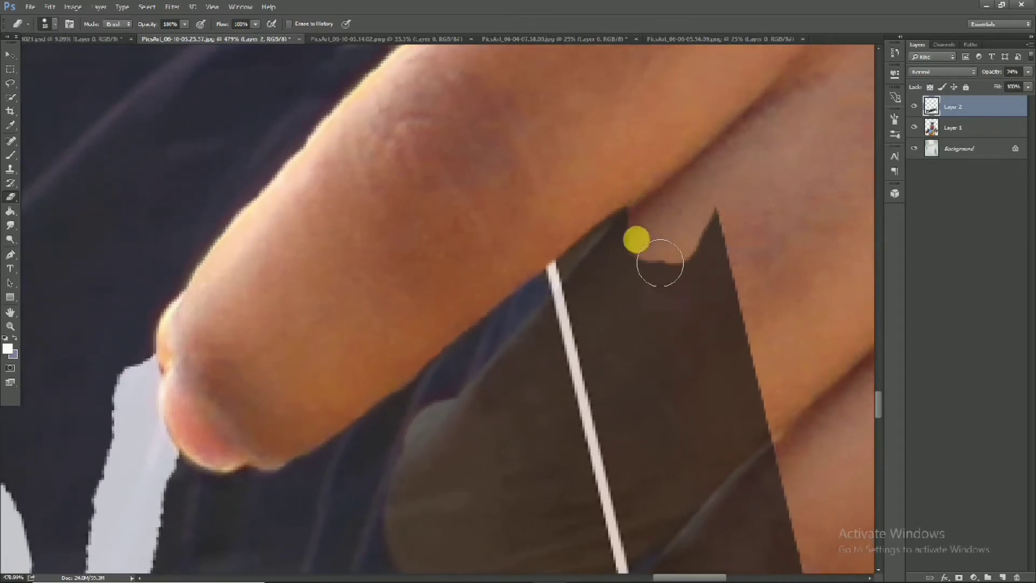
mouse_move(667, 244)
left_mouse_down()
mouse_move(626, 233)
mouse_move(527, 364)
mouse_move(722, 219)
mouse_move(712, 370)
mouse_move(609, 385)
mouse_move(646, 299)
left_mouse_up()
scroll(561, 283, "down", 2)
left_click_drag(521, 252, 468, 334)
mouse_move(464, 331)
left_mouse_down()
mouse_move(434, 289)
mouse_move(585, 71)
mouse_move(409, 236)
left_mouse_up()
mouse_move(465, 190)
left_mouse_down()
mouse_move(454, 195)
mouse_move(463, 195)
mouse_move(439, 277)
mouse_move(523, 212)
left_mouse_up()
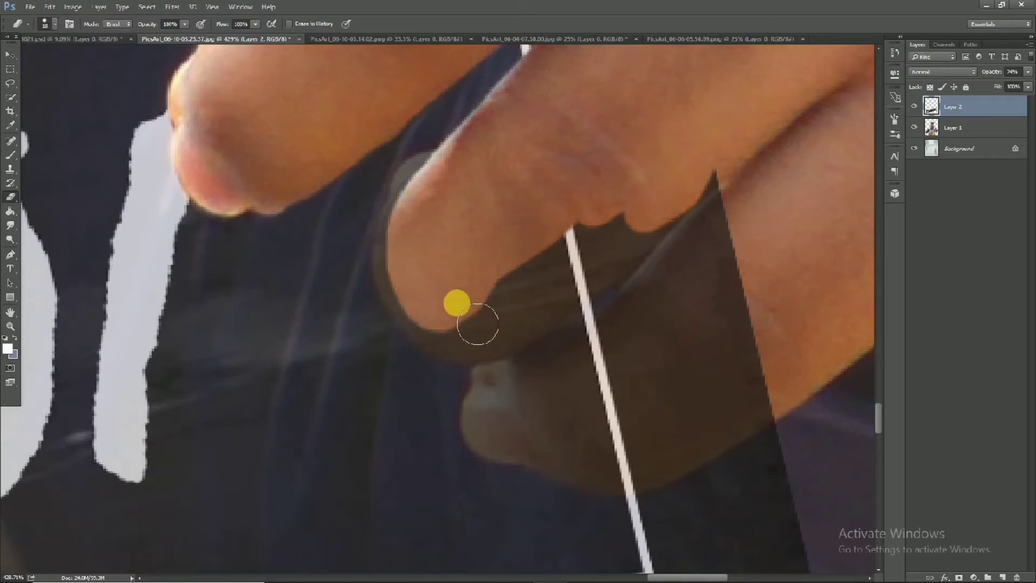
left_click_drag(477, 324, 547, 284)
left_click_drag(701, 225, 651, 258)
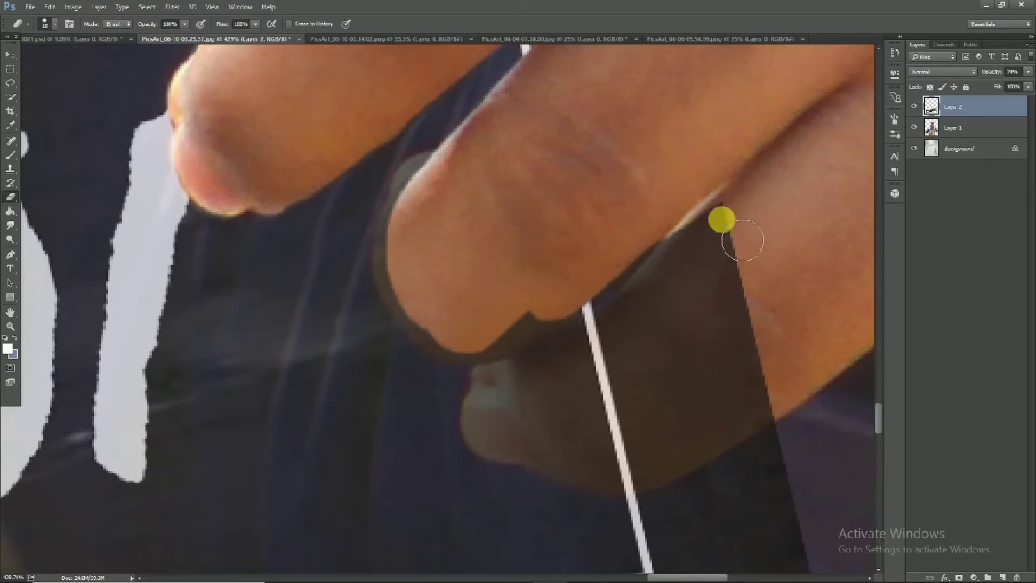
Erase the banner over the lowest curled finger, including its nail and the outer edge of the hand.
mouse_move(730, 227)
left_mouse_down()
mouse_move(682, 336)
mouse_move(691, 285)
mouse_move(634, 342)
mouse_move(745, 338)
mouse_move(764, 413)
mouse_move(784, 420)
left_mouse_up()
key("ctrl+z")
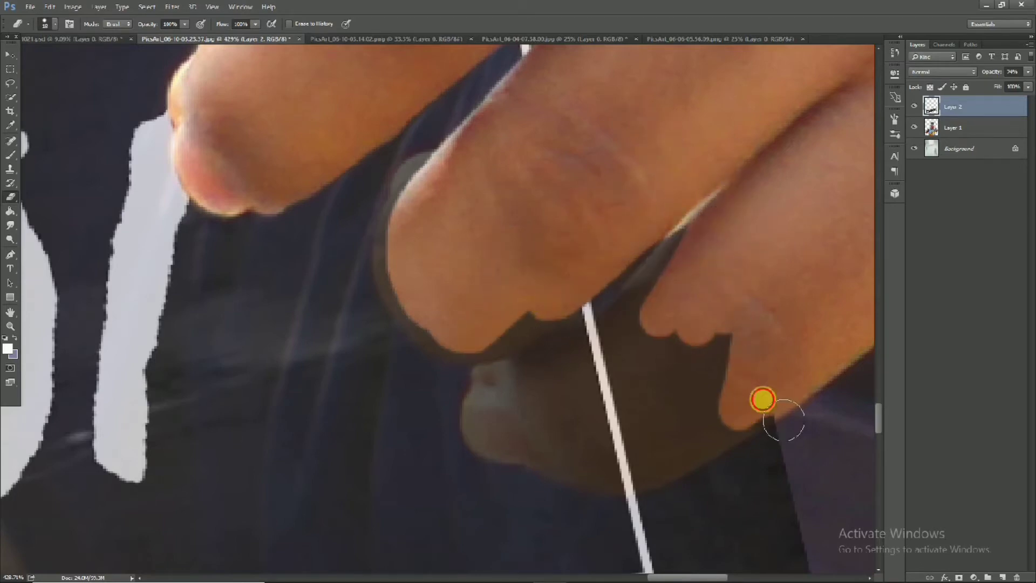
scroll(695, 373, "up", 3)
mouse_move(430, 402)
left_mouse_down()
mouse_move(542, 325)
mouse_move(629, 426)
mouse_move(733, 371)
mouse_move(691, 436)
left_mouse_up()
left_click_drag(688, 417, 612, 201)
scroll(612, 201, "up", 3)
mouse_move(718, 251)
left_mouse_down()
mouse_move(598, 312)
mouse_move(477, 290)
left_mouse_up()
left_click_drag(523, 233, 555, 292)
mouse_move(443, 277)
left_mouse_down()
mouse_move(413, 305)
mouse_move(376, 311)
mouse_move(410, 279)
mouse_move(441, 293)
mouse_move(451, 278)
left_mouse_up()
mouse_move(324, 256)
left_mouse_down()
mouse_move(458, 288)
mouse_move(431, 285)
left_mouse_up()
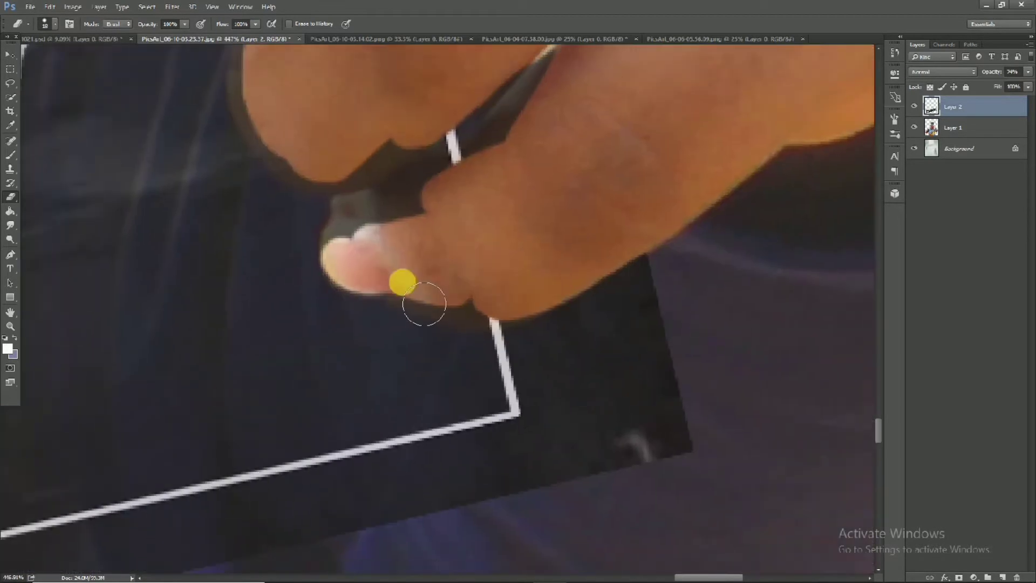
left_click_drag(475, 328, 421, 236)
mouse_move(364, 267)
left_mouse_down()
mouse_move(440, 258)
mouse_move(598, 130)
mouse_move(584, 165)
mouse_move(630, 128)
mouse_move(544, 222)
mouse_move(367, 285)
left_mouse_up()
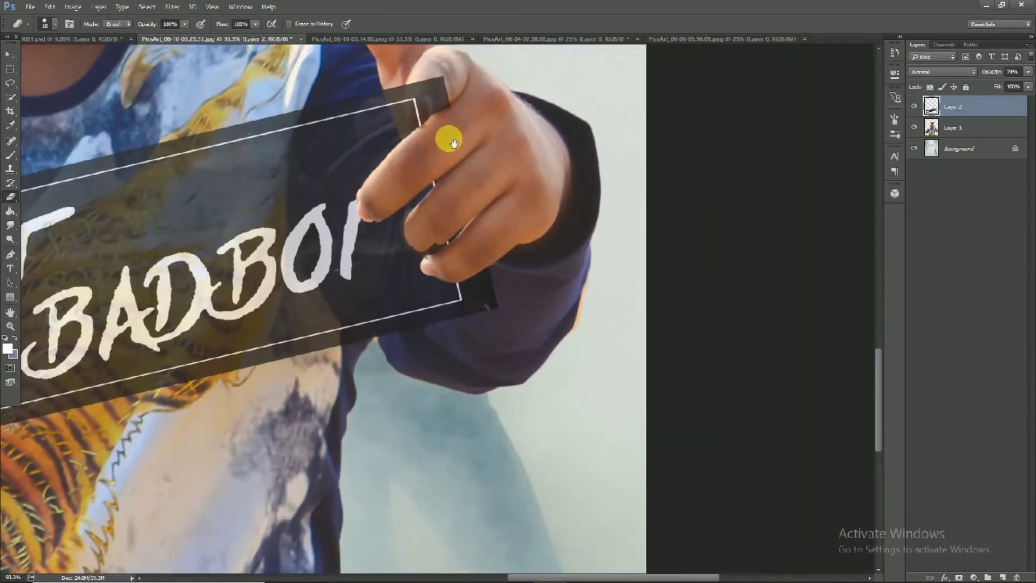
Erase the leftover banner fringe around the middle curled fingertip and in the gap above the lowest curled finger.
mouse_move(446, 129)
left_mouse_down()
mouse_move(512, 224)
mouse_move(531, 232)
left_mouse_up()
left_click_drag(513, 300, 497, 280)
left_click_drag(451, 358, 506, 368)
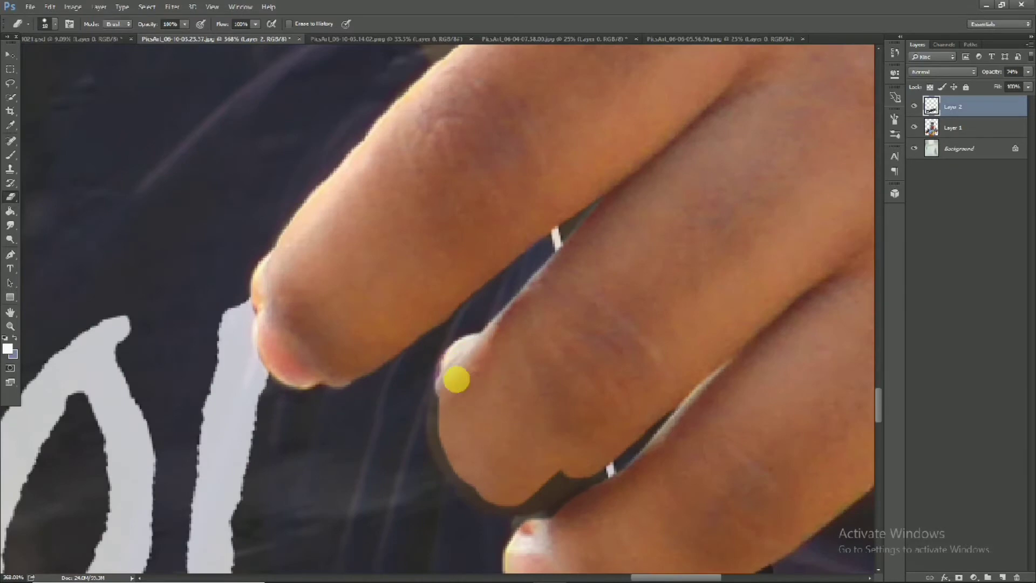
scroll(436, 438, "up", 1)
left_click_drag(460, 457, 416, 401)
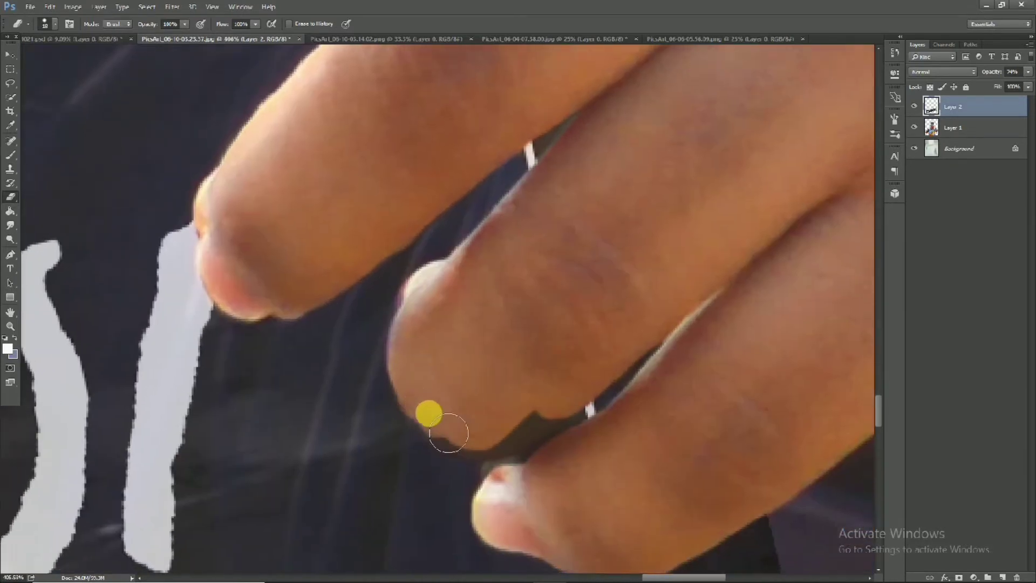
left_click_drag(488, 397, 490, 346)
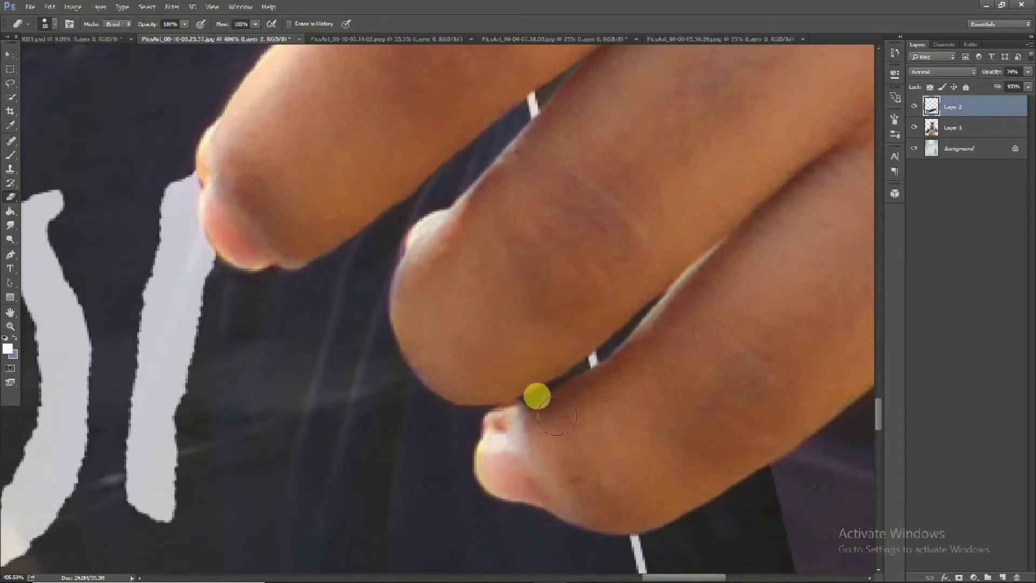
Erase the banner over the forward-pointing index fingertip and its nail on the same hand.
scroll(537, 397, "down", 10)
scroll(541, 256, "up", 5)
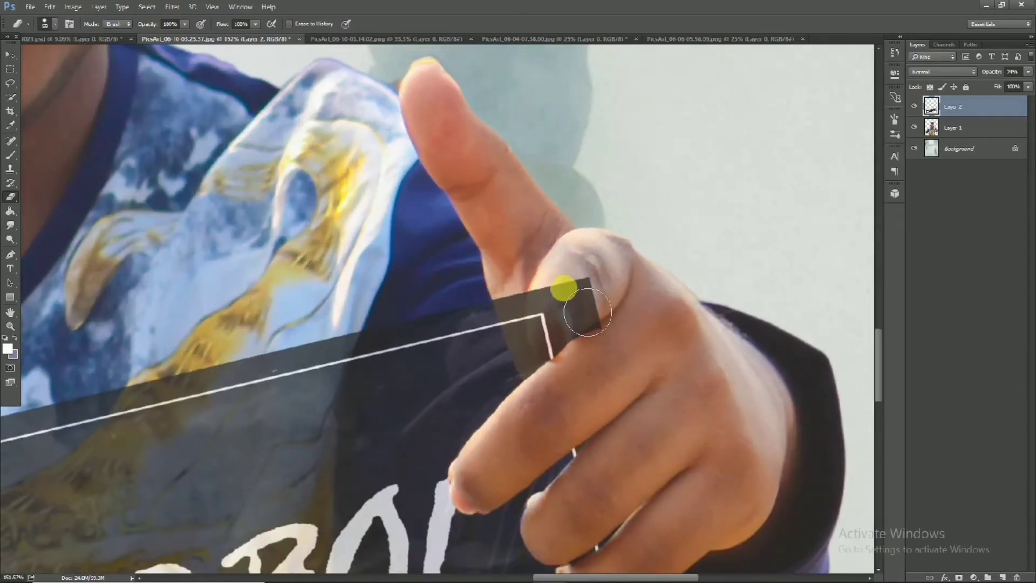
scroll(556, 323, "down", 6)
scroll(509, 347, "up", 8)
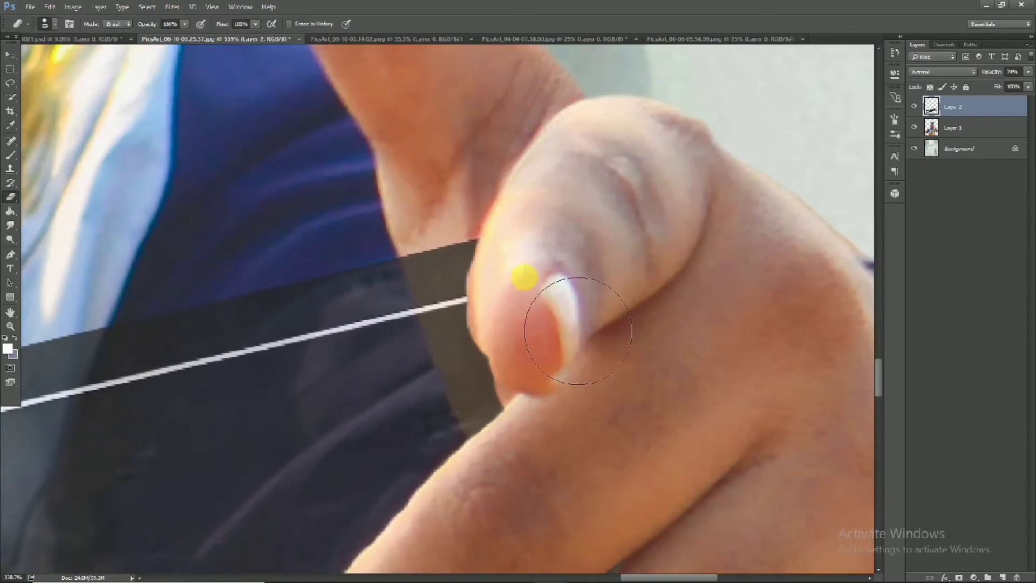
scroll(525, 326, "down", 8)
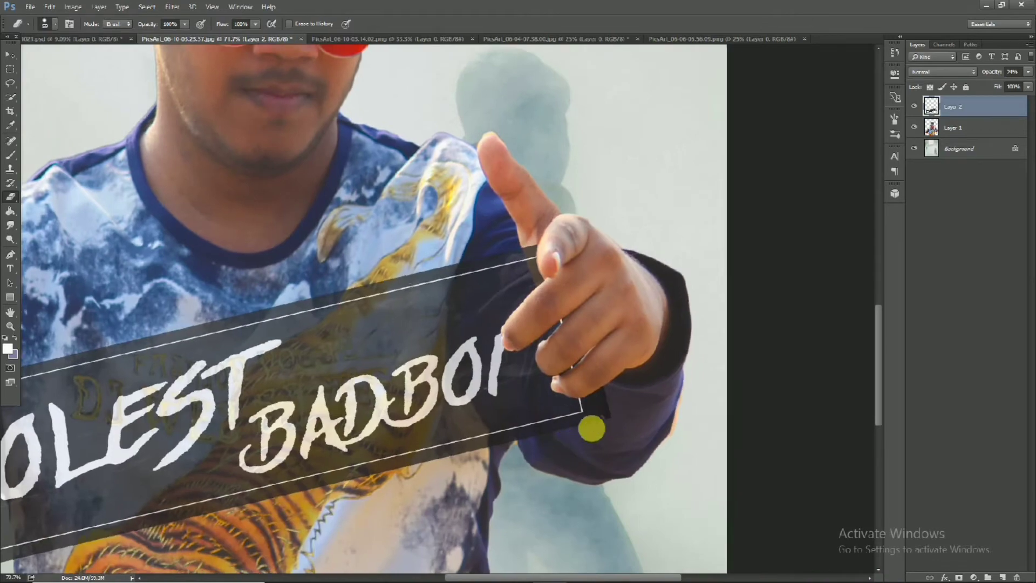
Set the banner layer's opacity to 100% and view the whole composition.
left_click_drag(592, 428, 615, 414)
left_click_drag(988, 72, 1027, 71)
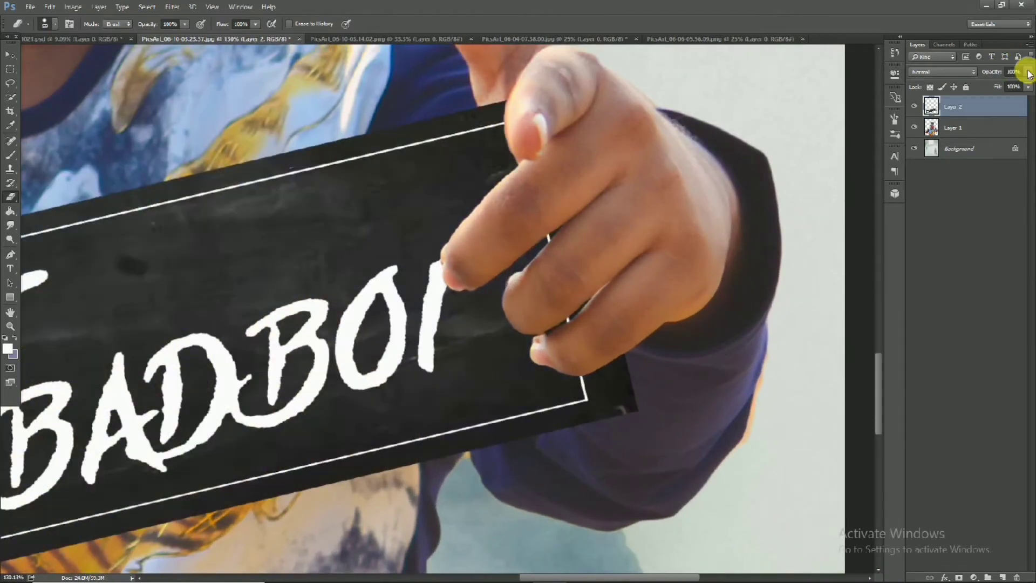
left_click_drag(570, 180, 507, 215)
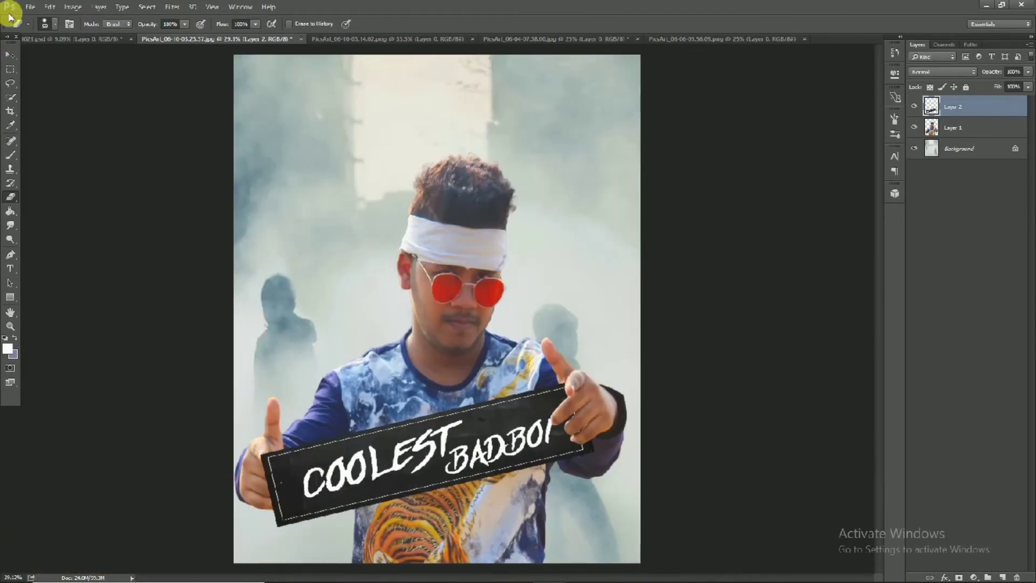
left_click(30, 7)
left_click(44, 142)
left_click(1027, 7)
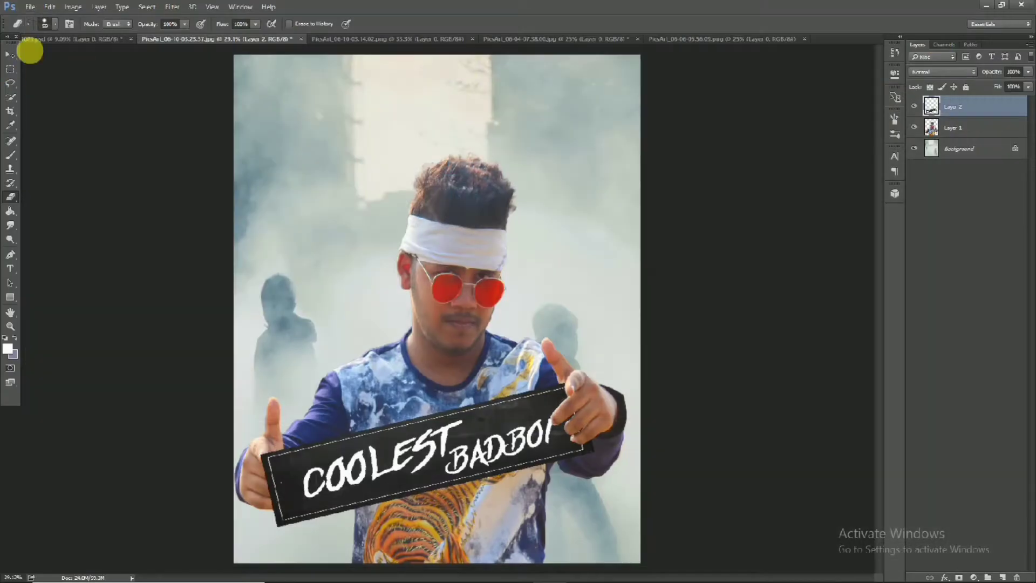
left_click(31, 7)
left_click(59, 155)
key("Return")
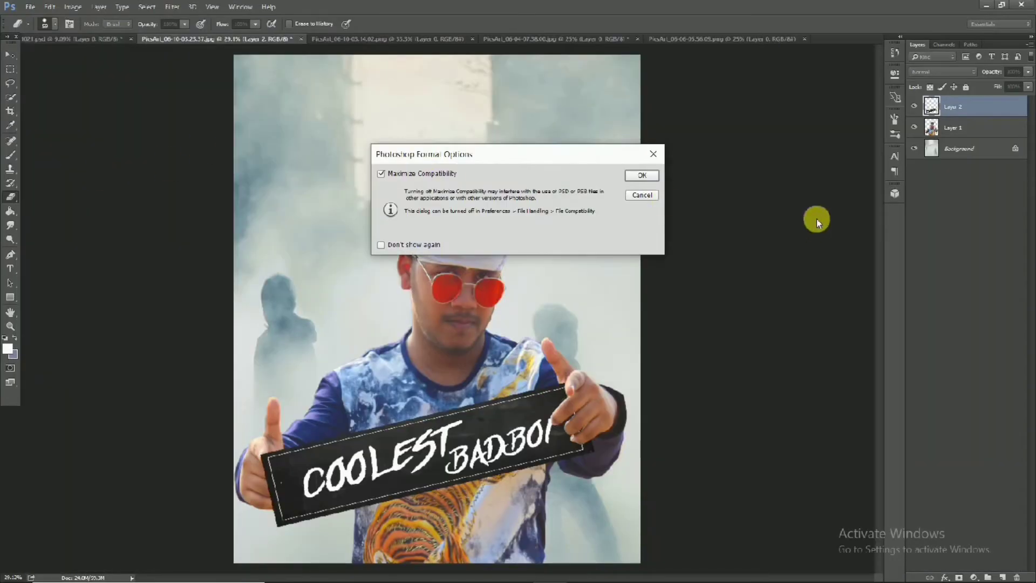
left_click(642, 194)
Save the composite in Photoshop format on Local Disk (F:), replacing the existing file IMG_0228[1].
left_click(30, 8)
left_click(60, 155)
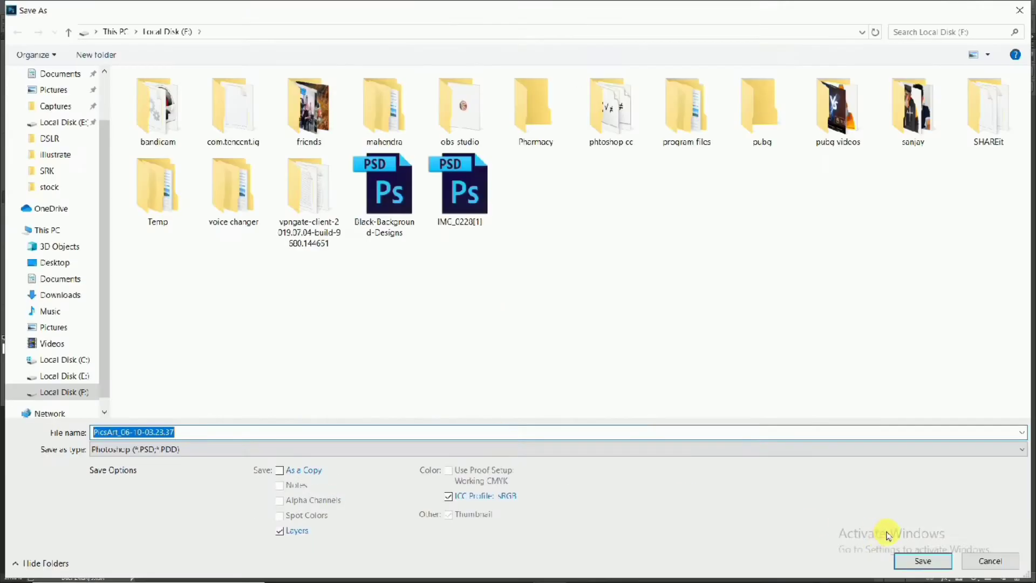
double_click(435, 221)
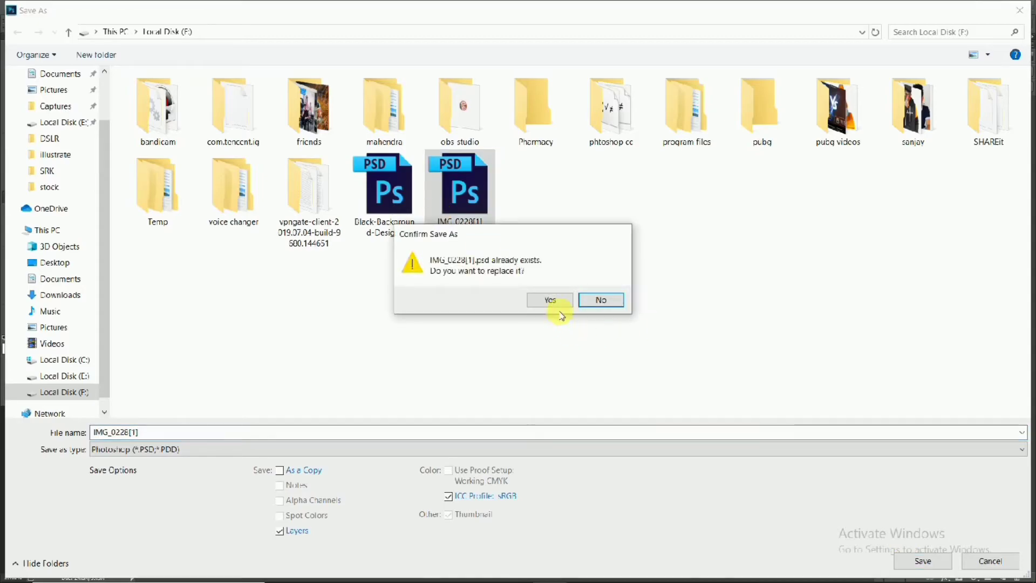
left_click(556, 300)
left_click(637, 170)
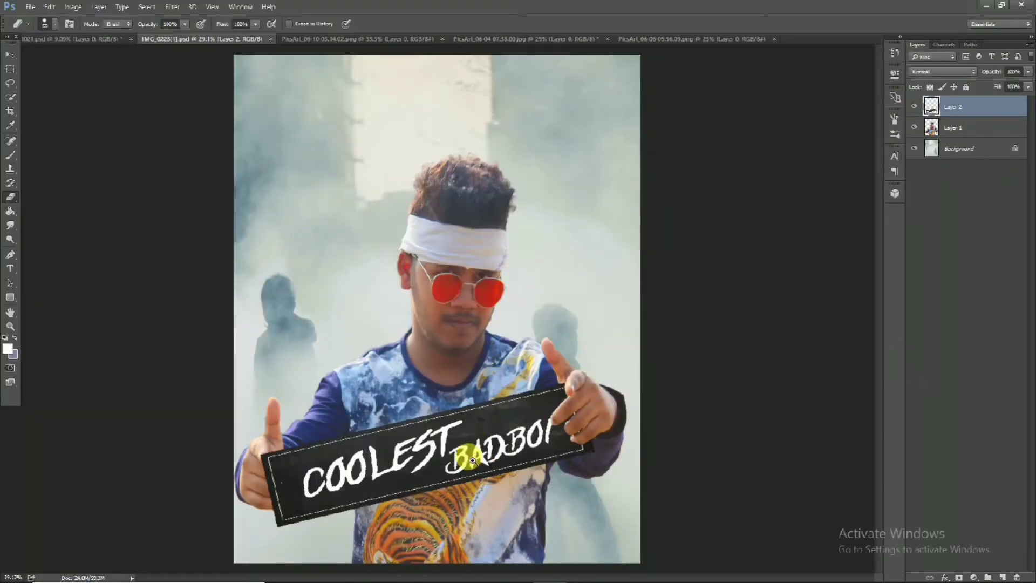
Lower the banner layer's opacity to 73% and add a layer mask to it, with default colours for mask editing.
left_click_drag(991, 77, 997, 77)
scroll(249, 424, "up", 8)
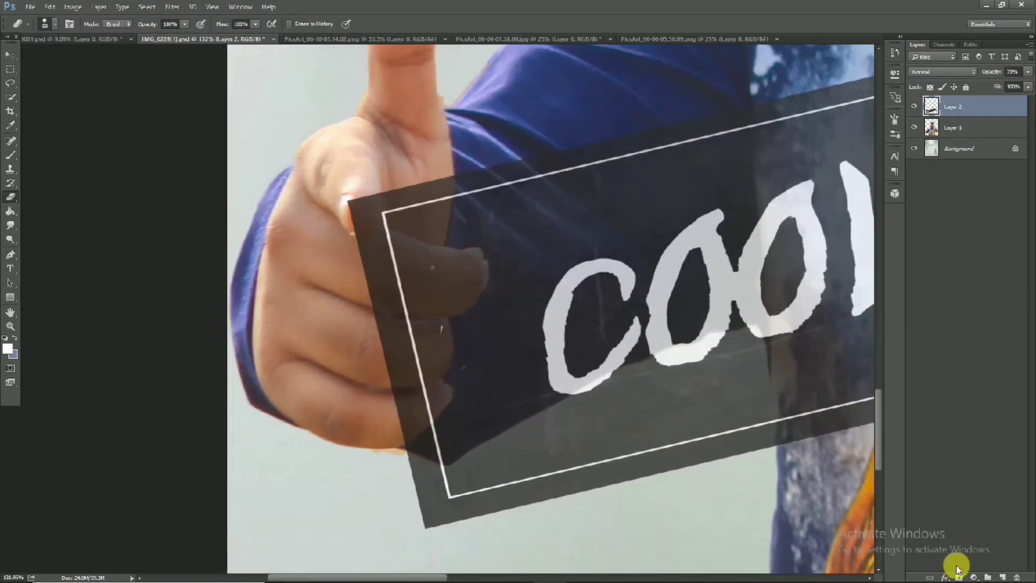
left_click(958, 576)
key("d")
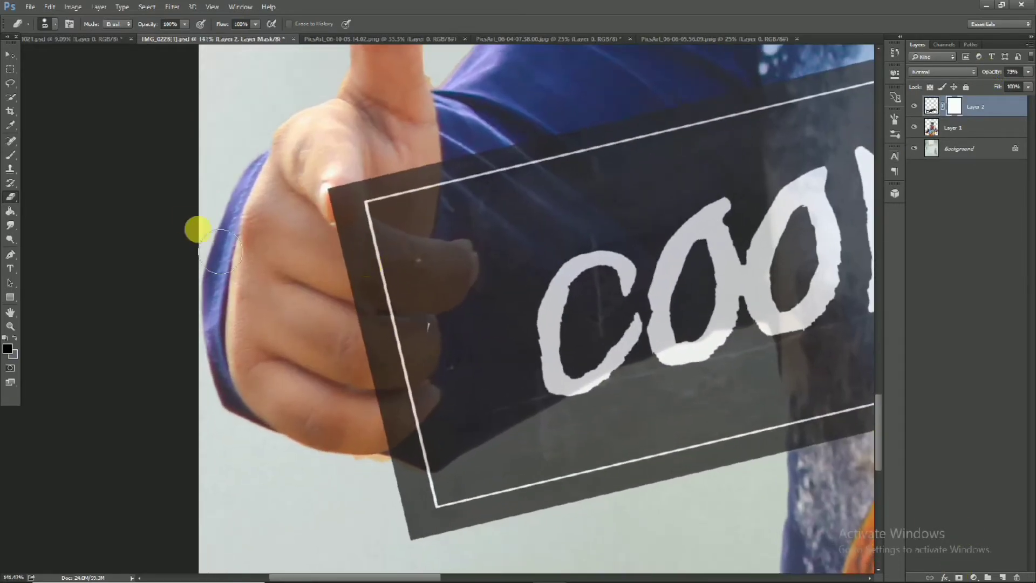
Try hiding the banner over the uppermost curled finger at its COOLEST end with the Eraser on the mask.
scroll(393, 262, "up", 5)
mouse_move(344, 374)
left_mouse_down()
mouse_move(370, 405)
mouse_move(577, 338)
left_mouse_up()
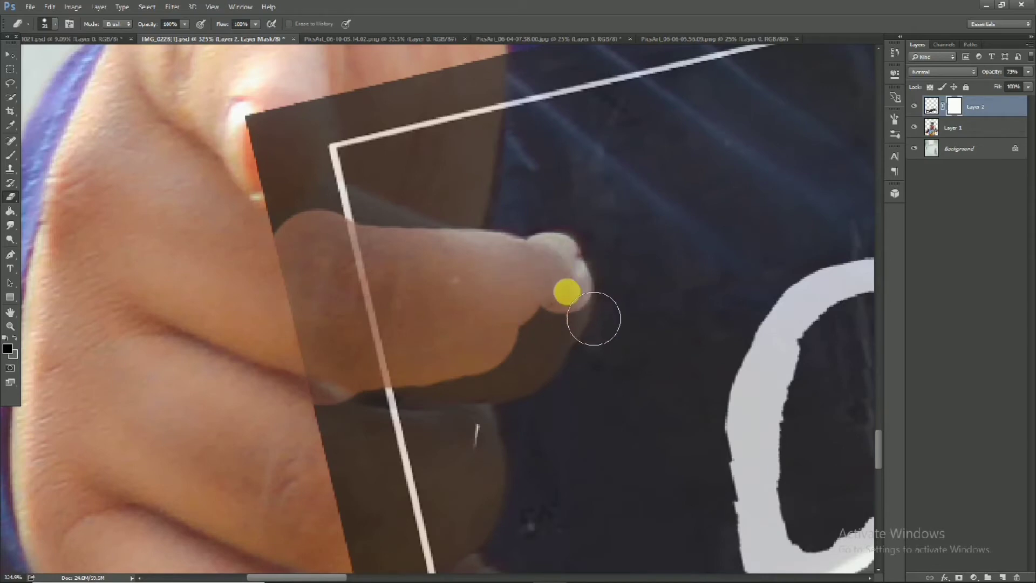
scroll(548, 324, "up", 2)
left_click_drag(494, 384, 561, 382)
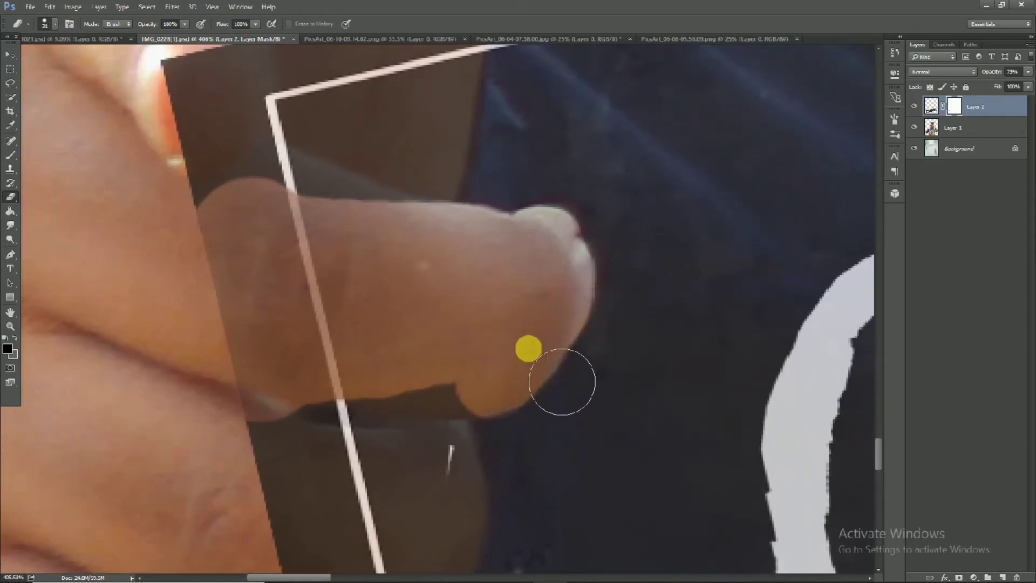
mouse_move(492, 436)
left_mouse_down()
mouse_move(546, 370)
mouse_move(363, 383)
left_mouse_up()
Try hiding the banner over the middle curled finger of that hand with the Eraser on the mask.
left_click_drag(403, 389, 391, 299)
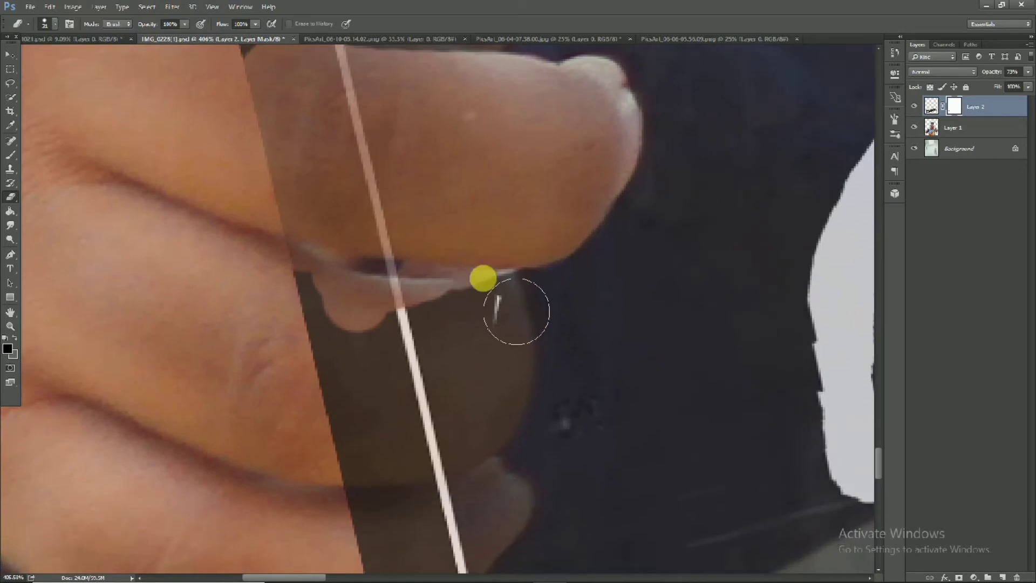
mouse_move(481, 281)
left_mouse_down()
mouse_move(489, 327)
mouse_move(488, 286)
left_mouse_up()
mouse_move(534, 314)
left_mouse_down()
mouse_move(479, 338)
mouse_move(508, 282)
mouse_move(358, 370)
mouse_move(397, 412)
left_mouse_up()
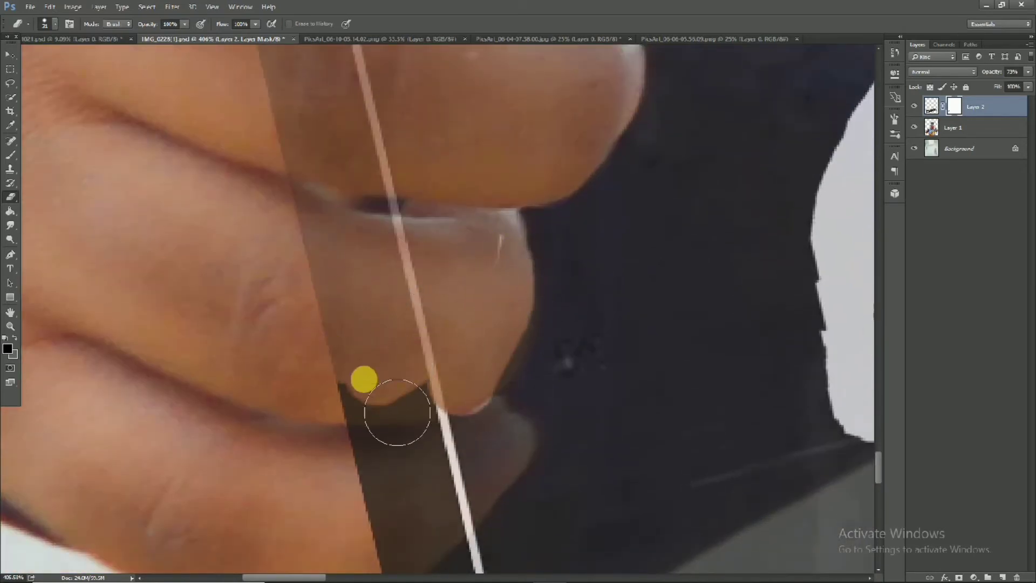
mouse_move(396, 316)
left_mouse_down()
mouse_move(366, 321)
mouse_move(382, 318)
left_mouse_up()
Try painting on the banner's mask over the curled fingers with the Brush, undoing the trial stroke.
left_click(11, 125)
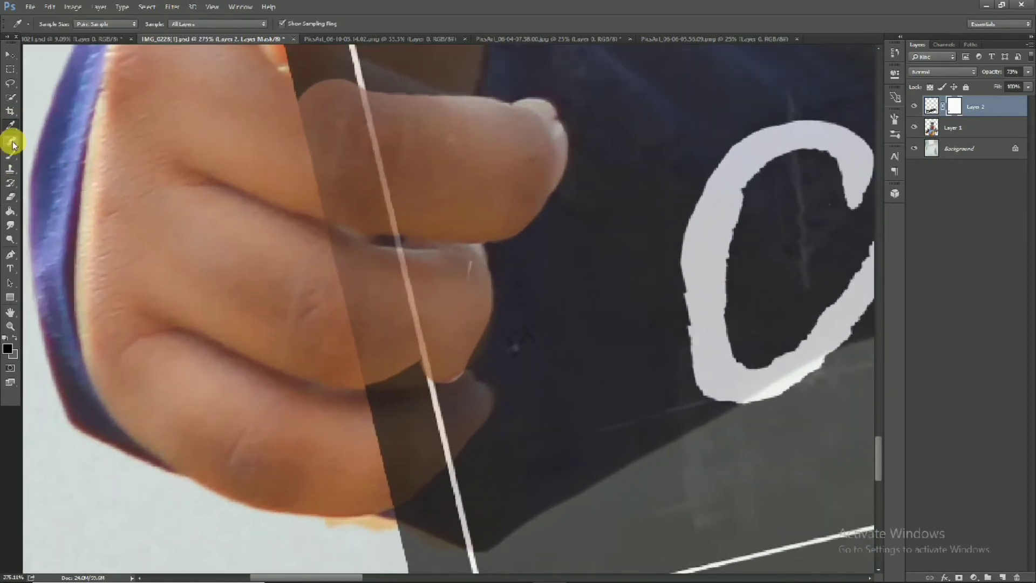
left_click(10, 155)
left_click(296, 301)
key("ctrl+z")
mouse_move(340, 225)
left_mouse_down()
mouse_move(196, 255)
mouse_move(399, 171)
mouse_move(311, 142)
left_mouse_up()
scroll(310, 170, "up", 1)
left_click_drag(296, 211, 277, 213)
mouse_move(290, 170)
left_mouse_down()
mouse_move(299, 182)
mouse_move(483, 216)
mouse_move(430, 215)
mouse_move(336, 180)
mouse_move(435, 186)
left_mouse_up()
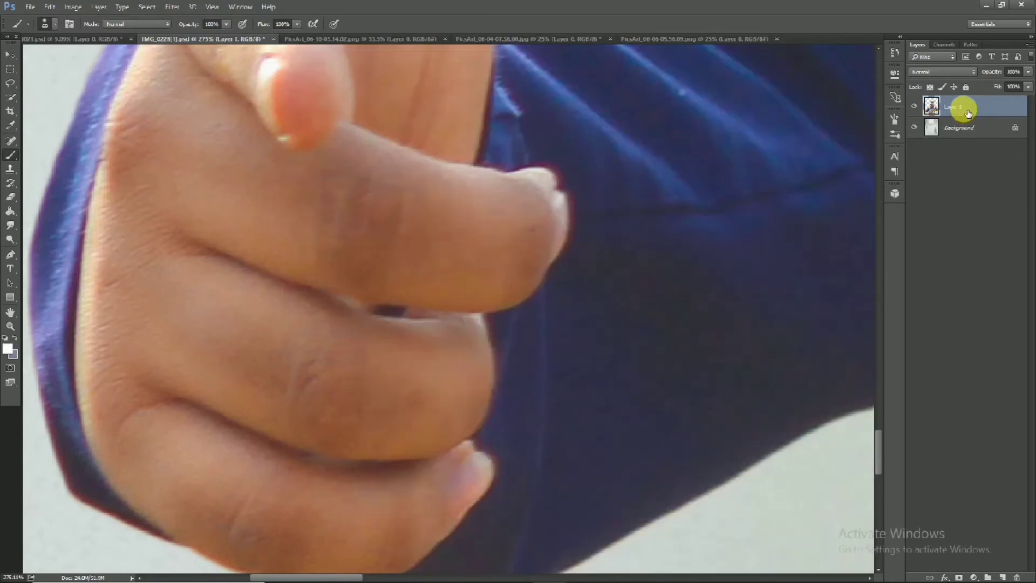
Delete the banner's layer mask and add a fresh one.
right_click(954, 106)
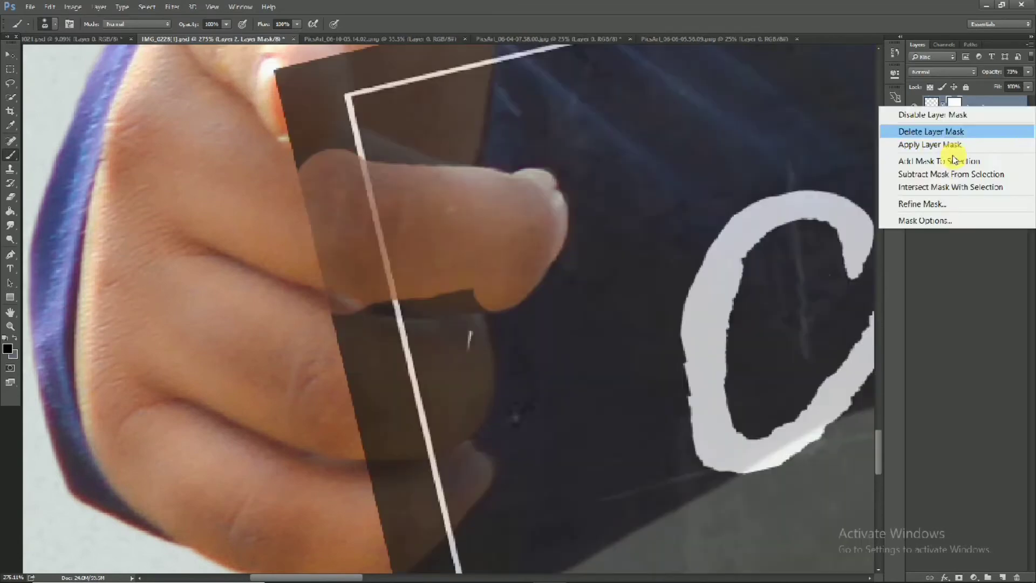
left_click(925, 132)
left_click(958, 578)
Paint black on the banner's mask over the uppermost curled finger at the COOLEST end, following its outline.
scroll(439, 275, "up", 2)
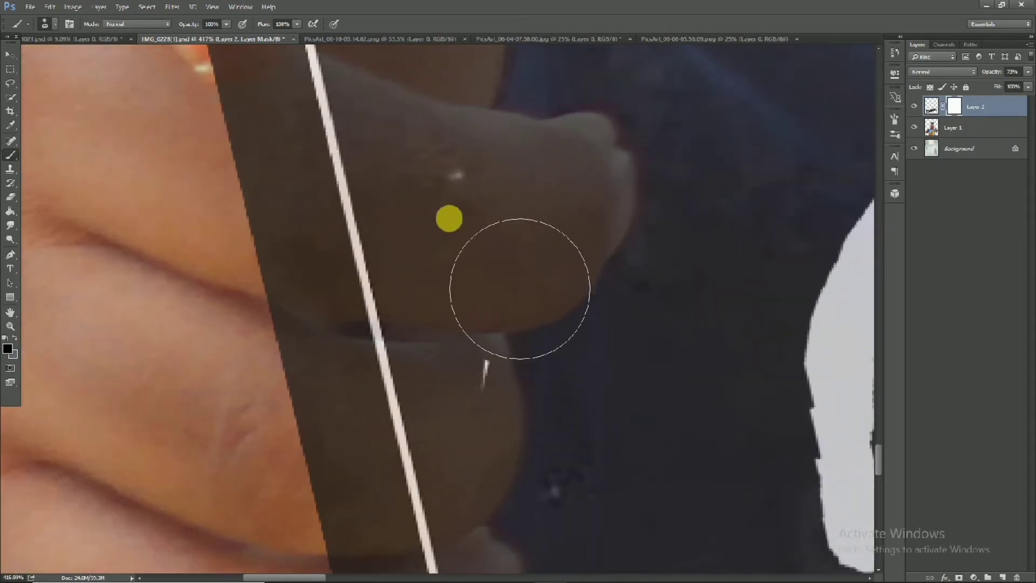
left_click_drag(451, 189, 418, 191)
mouse_move(286, 198)
left_mouse_down()
mouse_move(367, 214)
mouse_move(273, 264)
mouse_move(294, 275)
mouse_move(502, 271)
mouse_move(230, 157)
mouse_move(301, 157)
mouse_move(552, 214)
mouse_move(581, 208)
mouse_move(597, 241)
mouse_move(545, 331)
mouse_move(565, 236)
left_mouse_up()
scroll(227, 145, "up", 2)
mouse_move(555, 393)
left_mouse_down()
mouse_move(539, 410)
mouse_move(439, 383)
left_mouse_up()
Lower the banner layer's opacity to 48% and mask the banner out over the middle curled finger with the Brush.
left_click_drag(988, 75, 985, 71)
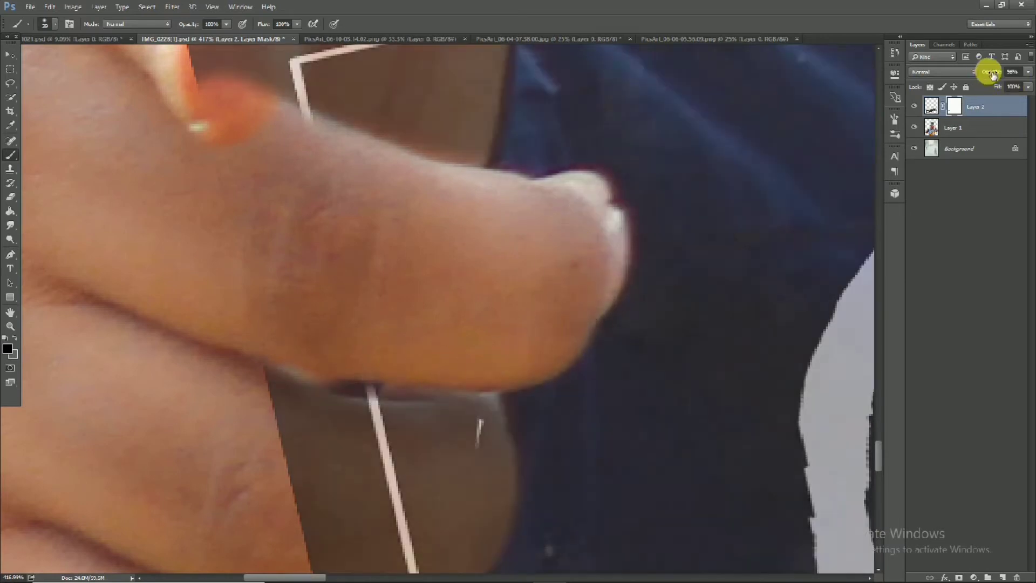
left_click_drag(569, 247, 610, 136)
mouse_move(462, 273)
left_mouse_down()
mouse_move(507, 315)
mouse_move(502, 343)
mouse_move(483, 275)
left_mouse_up()
scroll(481, 340, "up", 4)
scroll(484, 275, "down", 3)
mouse_move(506, 232)
left_mouse_down()
mouse_move(504, 257)
mouse_move(287, 338)
mouse_move(377, 266)
mouse_move(264, 184)
mouse_move(409, 198)
left_mouse_up()
left_click_drag(350, 369, 359, 292)
Mask the banner out over the lowest curled finger, including its nail and lower edge.
mouse_move(362, 332)
left_mouse_down()
mouse_move(518, 338)
mouse_move(493, 381)
mouse_move(324, 421)
mouse_move(417, 461)
left_mouse_up()
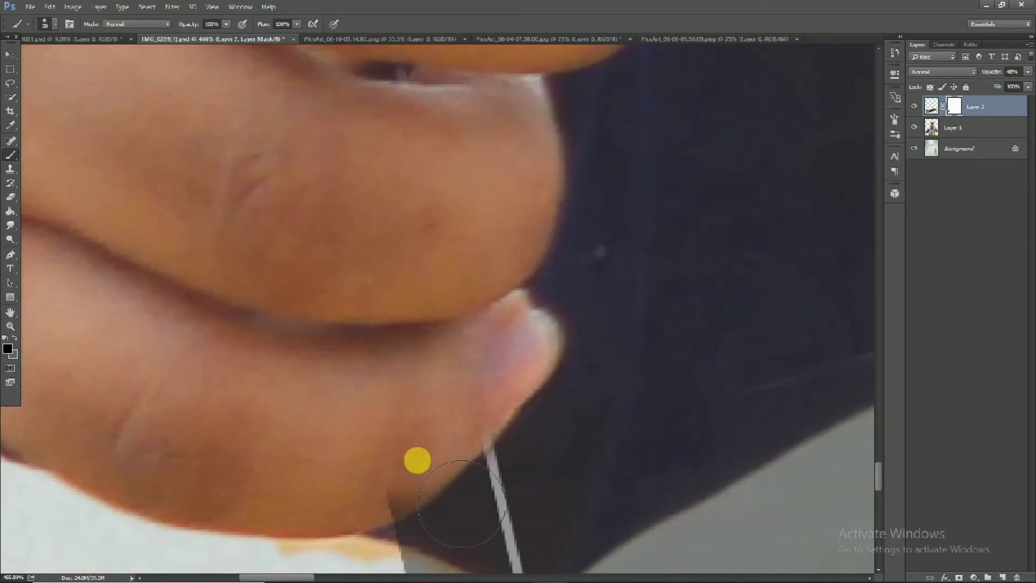
left_click_drag(506, 385, 430, 423)
left_click_drag(477, 306, 504, 287)
Restore the banner layer to 100% opacity and check both hands against the whole composition.
mouse_move(473, 226)
left_mouse_down()
mouse_move(479, 283)
mouse_move(420, 252)
mouse_move(411, 263)
left_mouse_up()
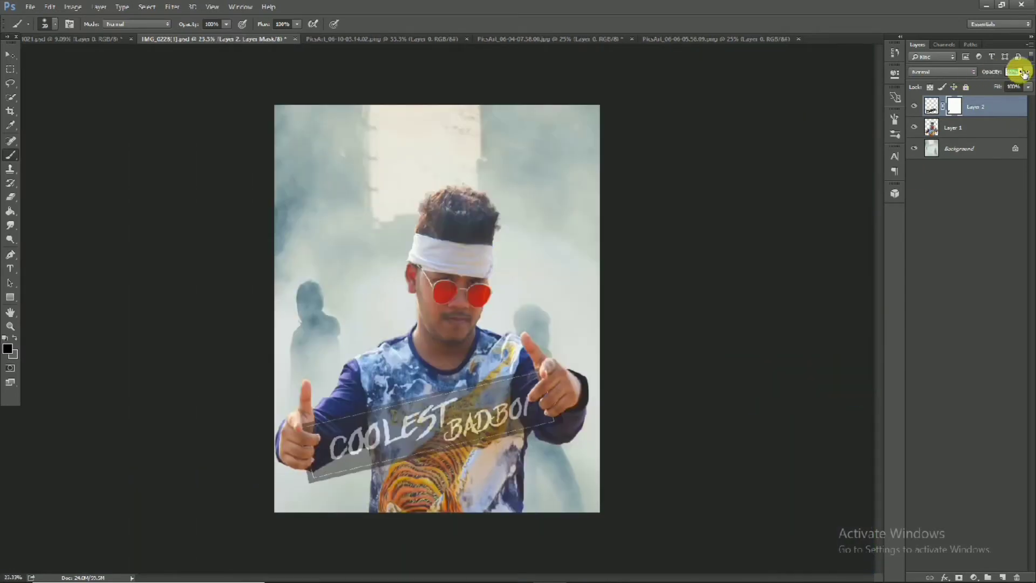
left_click_drag(1024, 74, 1032, 74)
left_click_drag(338, 453, 415, 455)
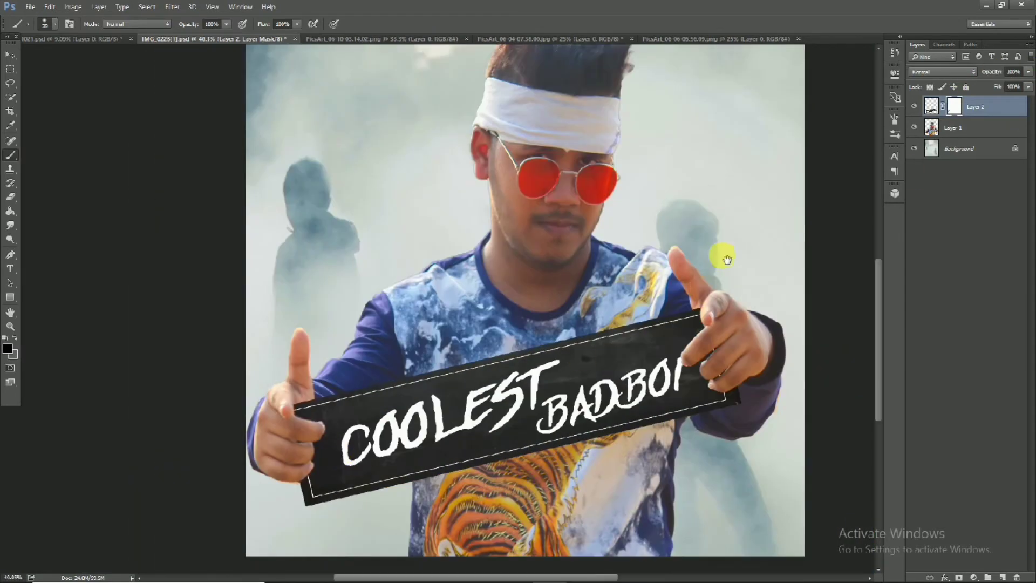
left_click_drag(723, 259, 617, 330)
left_click_drag(615, 330, 552, 323)
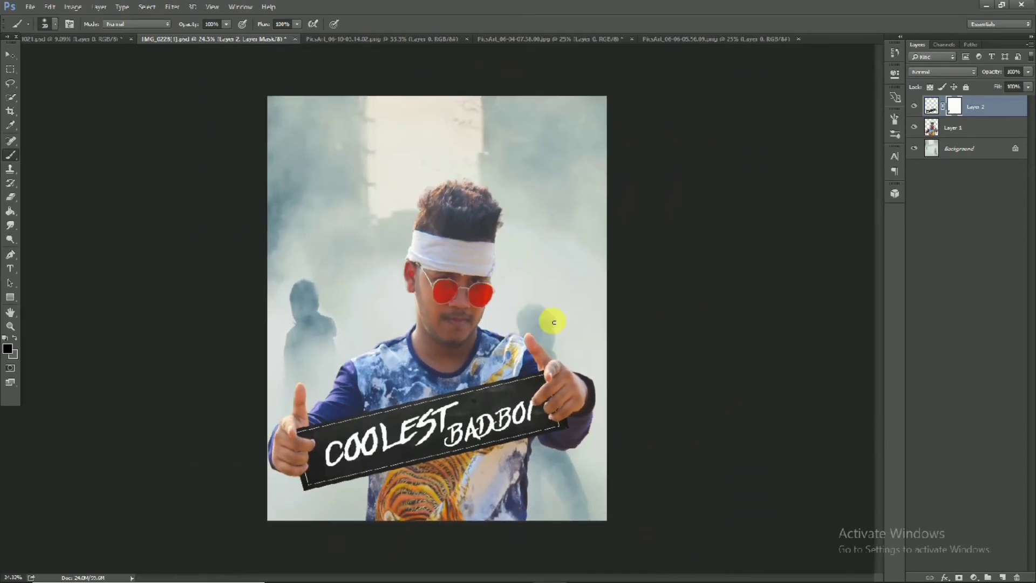
Bring the #fambruh smoke-text graphic from its own document into the composite with the Move tool, above the head.
left_click(11, 55)
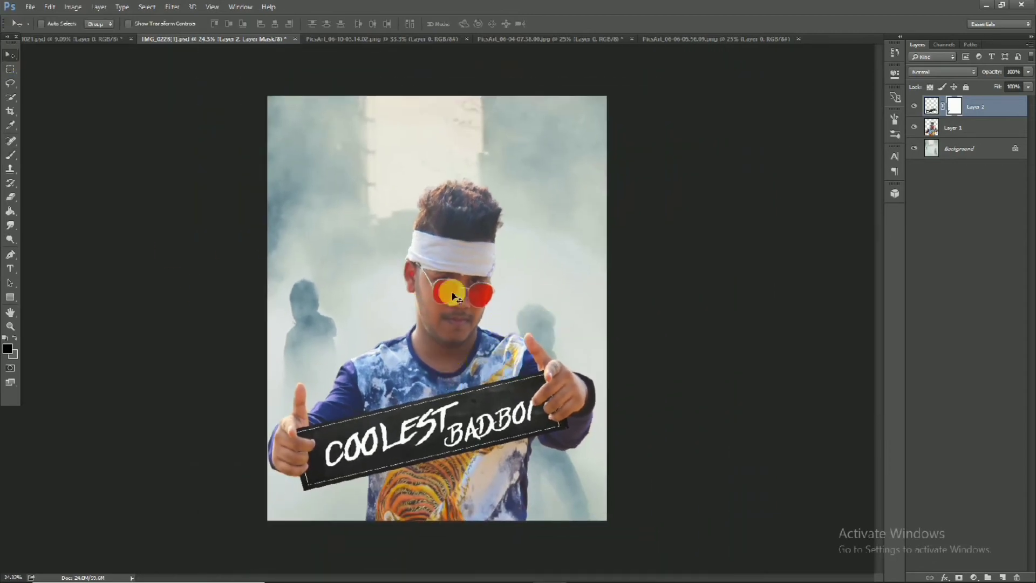
left_click(340, 38)
left_click_drag(363, 306, 493, 175)
key("ctrl+t")
left_click_drag(585, 254, 597, 236)
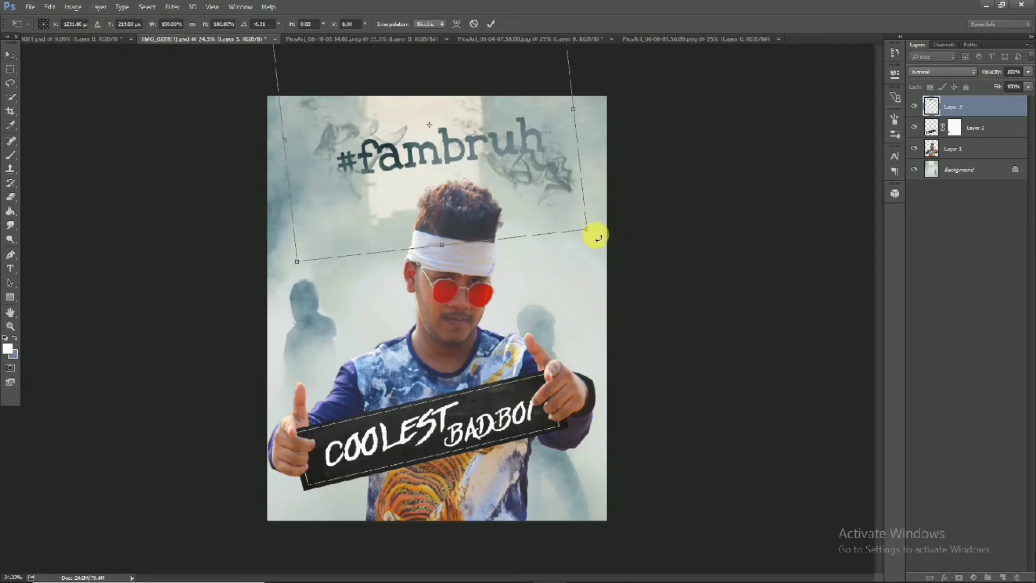
left_click_drag(513, 171, 521, 182)
key("v")
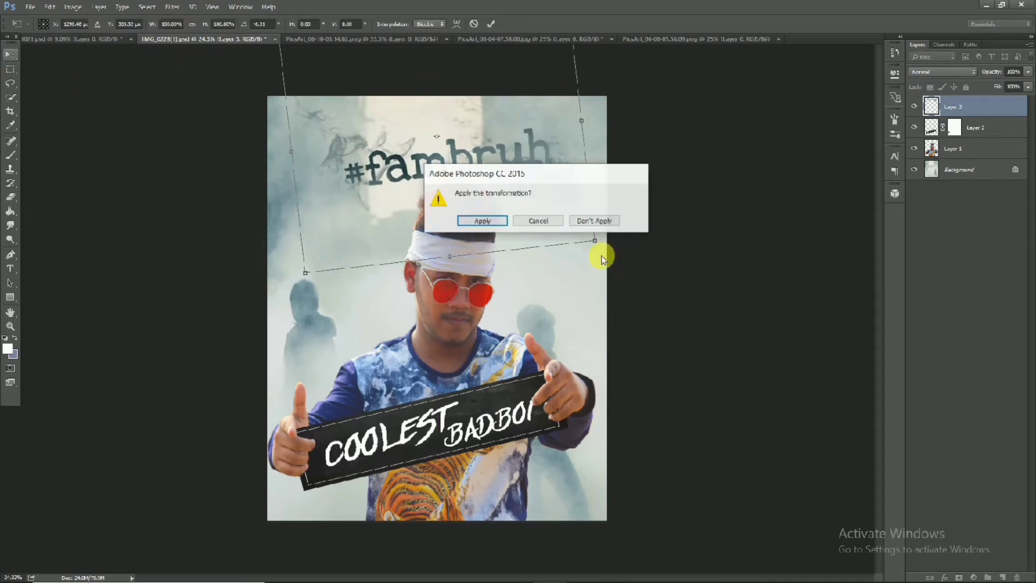
left_click(573, 223)
Move the #fambruh graphic slightly down and mask it out over the hair with the Brush on a new layer mask.
mouse_move(537, 144)
left_mouse_down()
mouse_move(537, 162)
mouse_move(504, 169)
mouse_move(536, 161)
left_mouse_up()
scroll(510, 193, "up", 3)
left_click(959, 577)
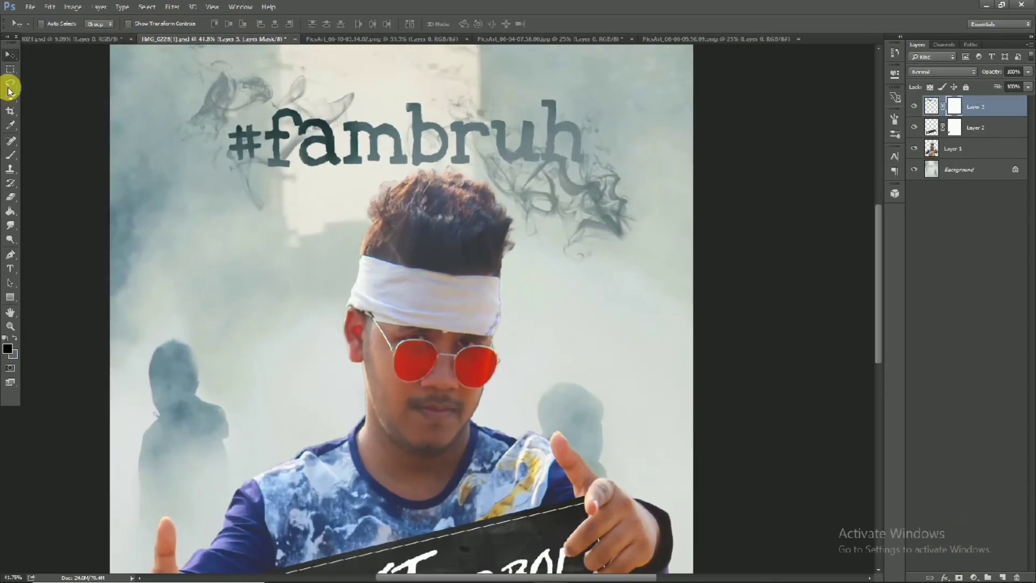
left_click(12, 158)
scroll(393, 174, "up", 2)
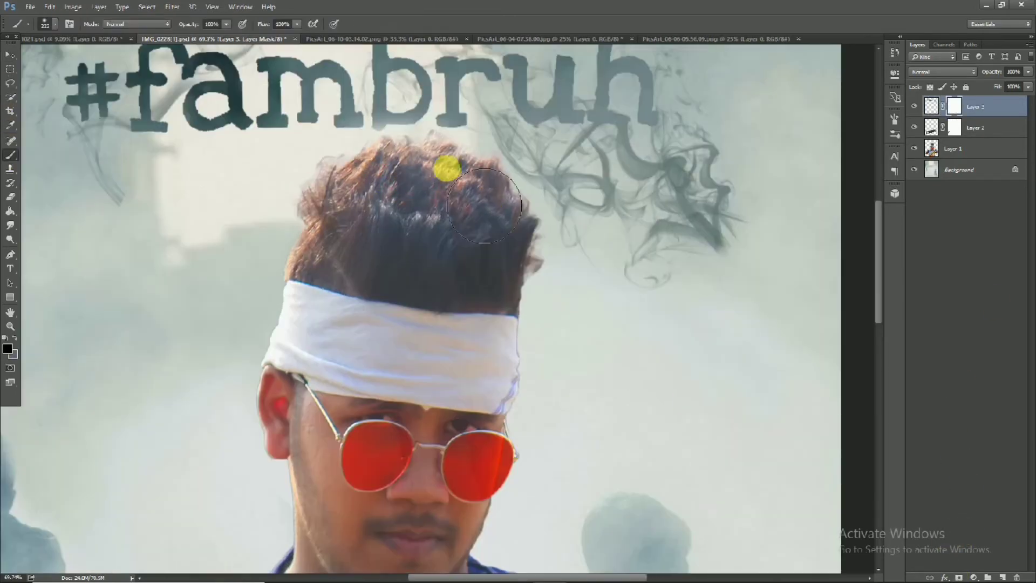
scroll(363, 204, "down", 5)
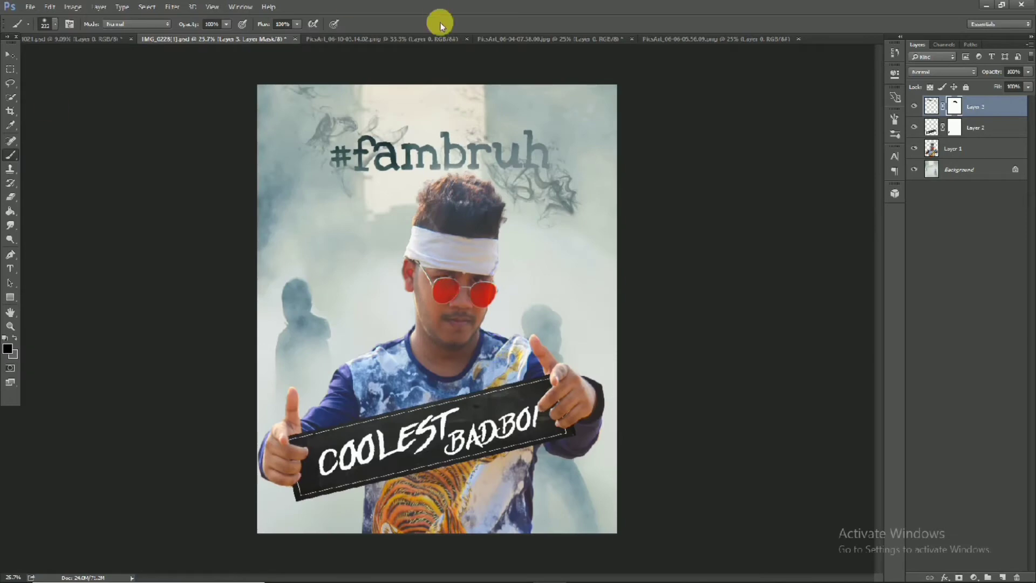
Close the #fambruh graphic's source document and bring up the COOLEST BADBOI banner document.
left_click(446, 39)
left_click(466, 40)
left_click(453, 39)
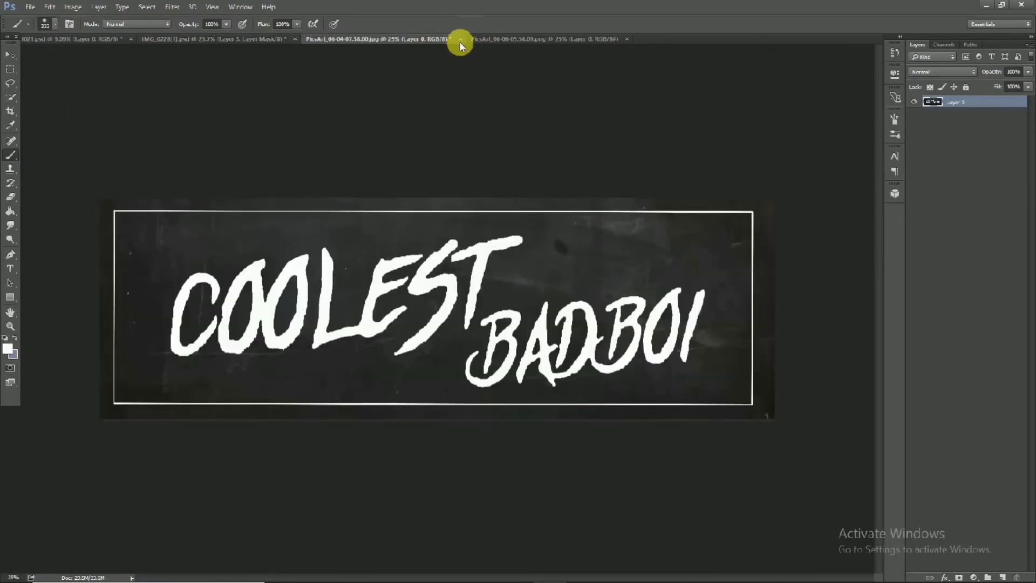
Close the COOLEST BADBOI banner's source document and bring the smoke cloud overlay into the composite with the Move tool, covering the whole canvas.
left_click(459, 40)
left_click(527, 220)
left_click(384, 38)
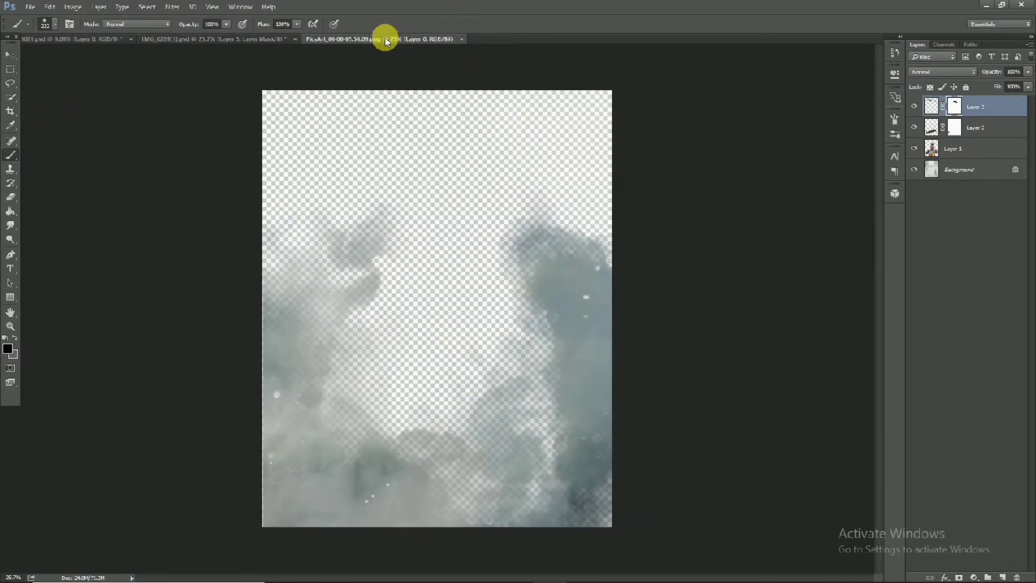
left_click(10, 55)
left_click_drag(479, 254, 565, 316)
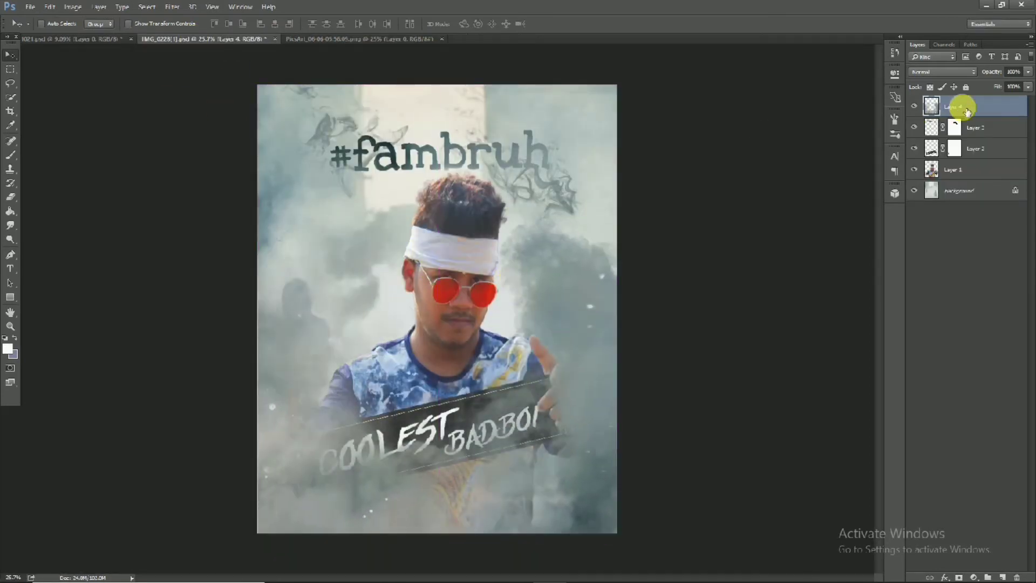
Try to place the smoke cloud layer beneath the portrait layer.
left_click_drag(967, 111, 960, 180)
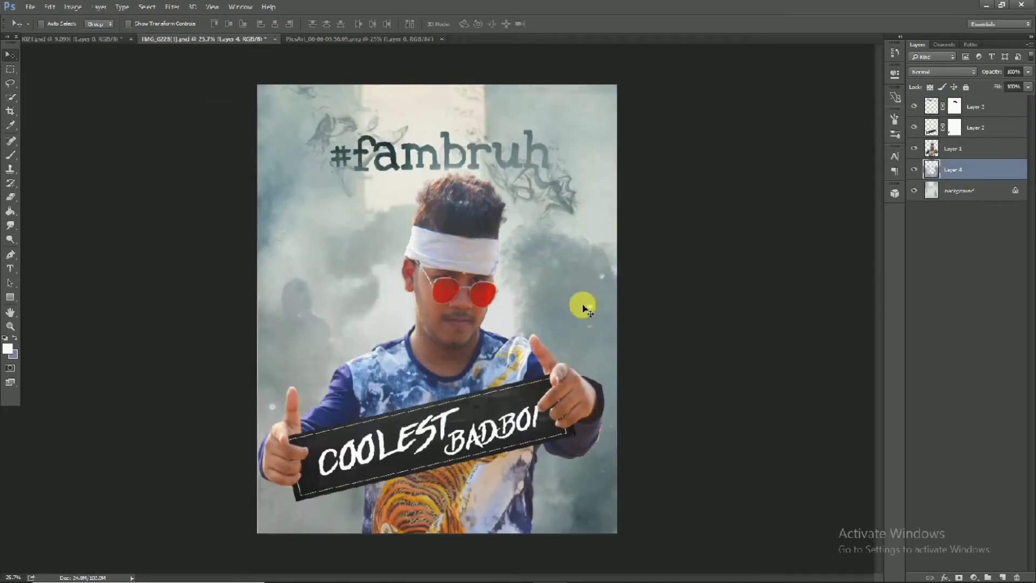
key("ctrl+z")
Add a layer mask to the smoke cloud layer and brush the smoke away over both hands and the banner.
left_click(959, 577)
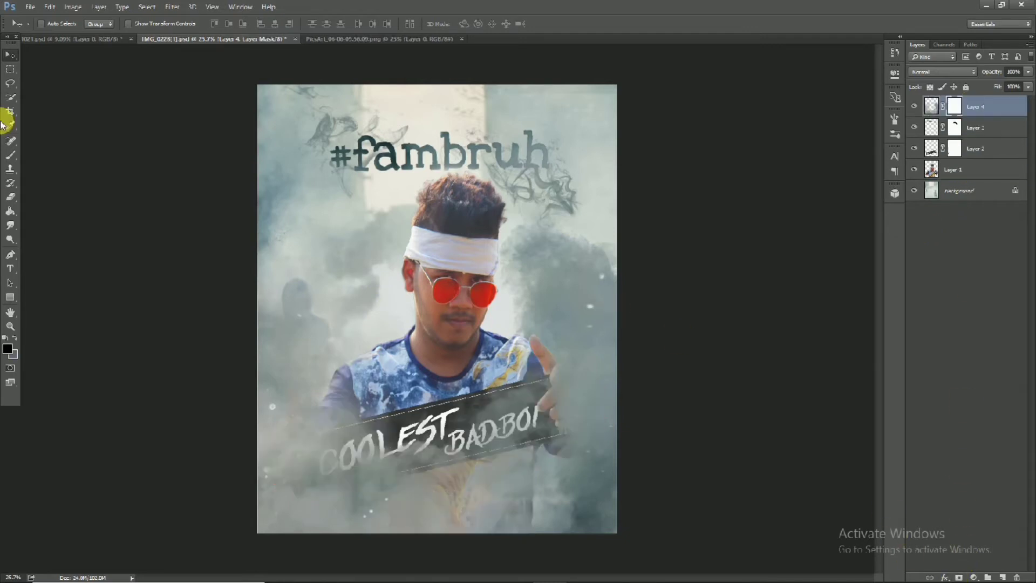
left_click(9, 155)
mouse_move(451, 370)
left_mouse_down()
mouse_move(497, 545)
mouse_move(378, 475)
mouse_move(421, 424)
left_mouse_up()
key("ctrl+alt+z")
key("ctrl+alt+z")
key("ctrl+alt+z")
key("ctrl+alt+z")
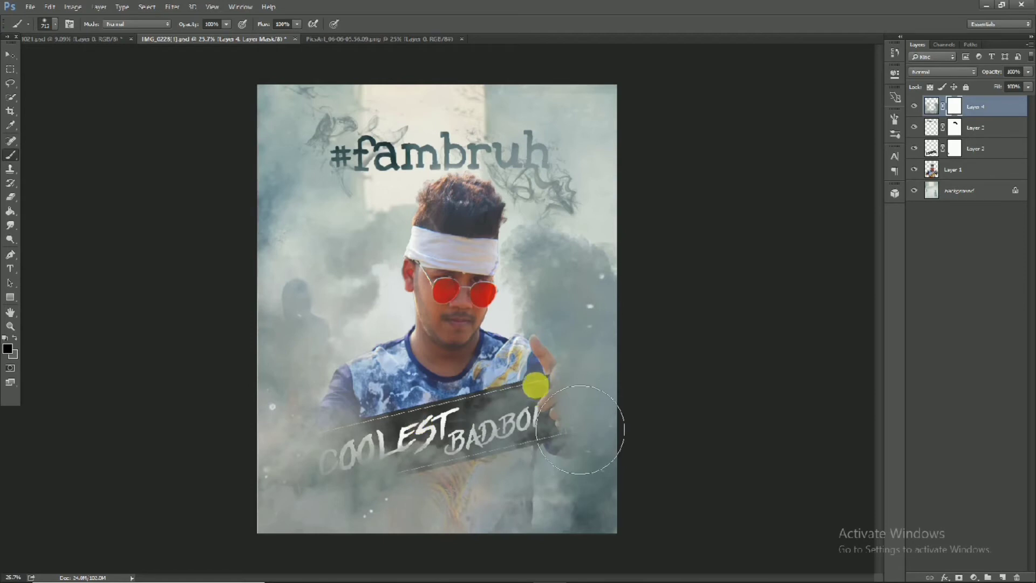
mouse_move(544, 395)
left_mouse_down()
mouse_move(520, 419)
mouse_move(351, 452)
mouse_move(377, 432)
mouse_move(305, 442)
left_mouse_up()
key("ctrl+z")
right_click(348, 425, "alt")
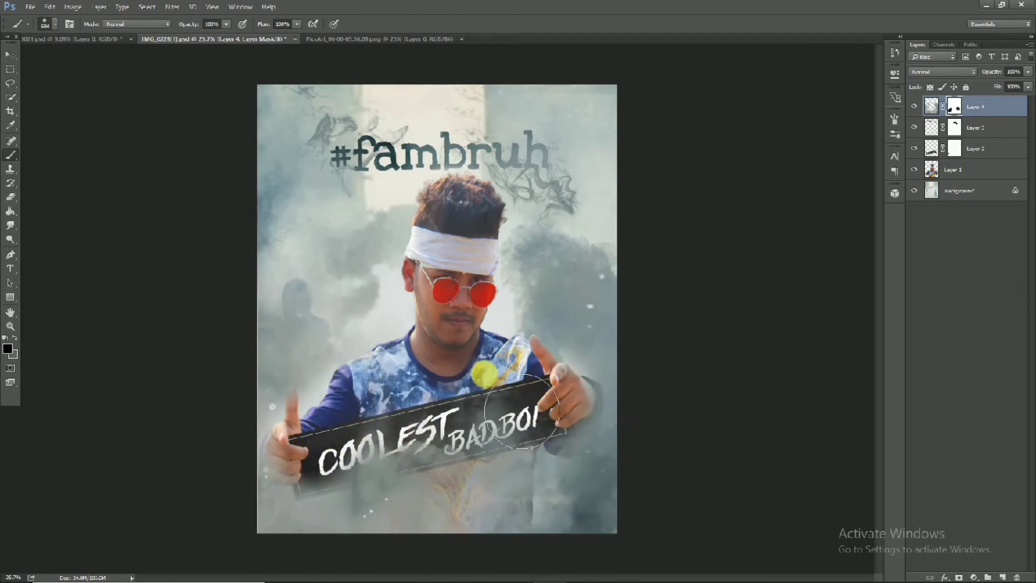
mouse_move(521, 411)
left_mouse_down()
mouse_move(490, 457)
mouse_move(448, 476)
left_mouse_up()
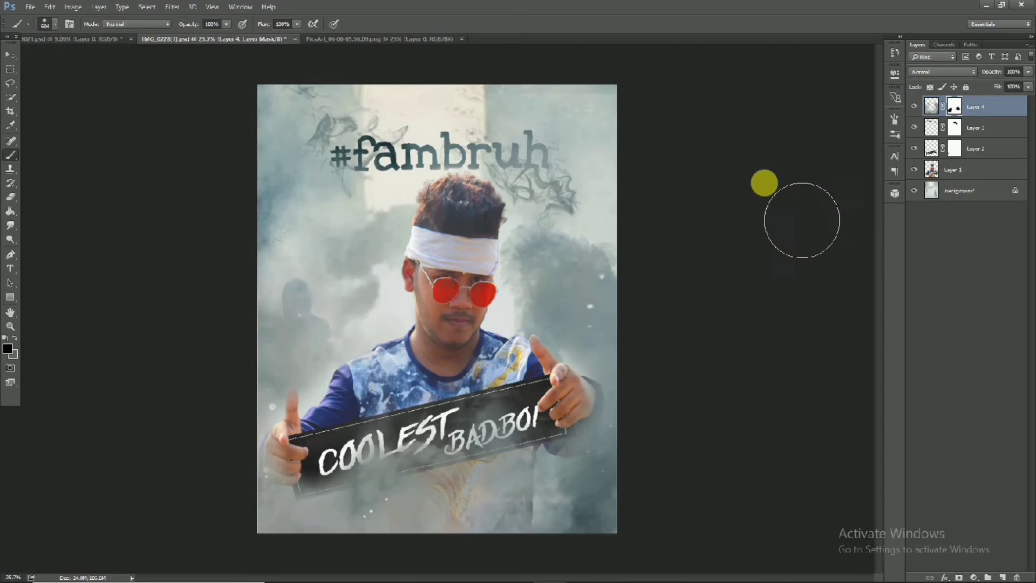
Close the smoke cloud's source document and mask more smoke off the banner's lower edge and the shirt below it.
left_click(10, 56)
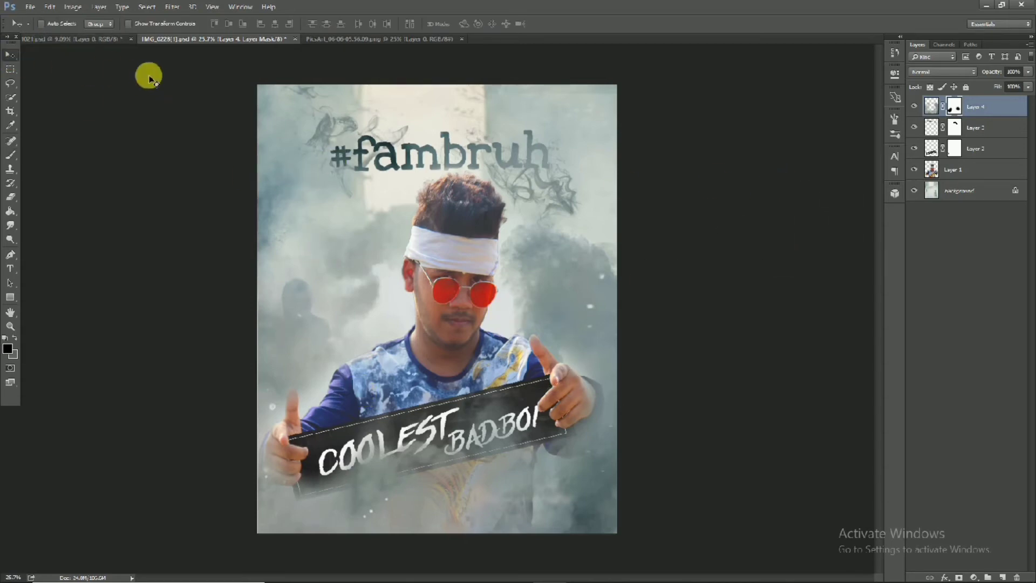
left_click(461, 39)
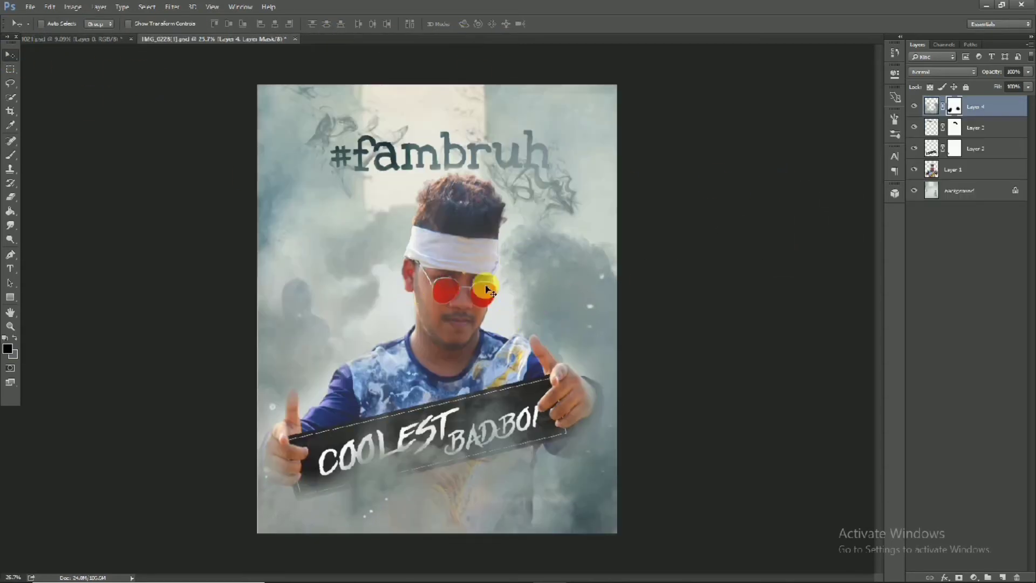
left_click(10, 155)
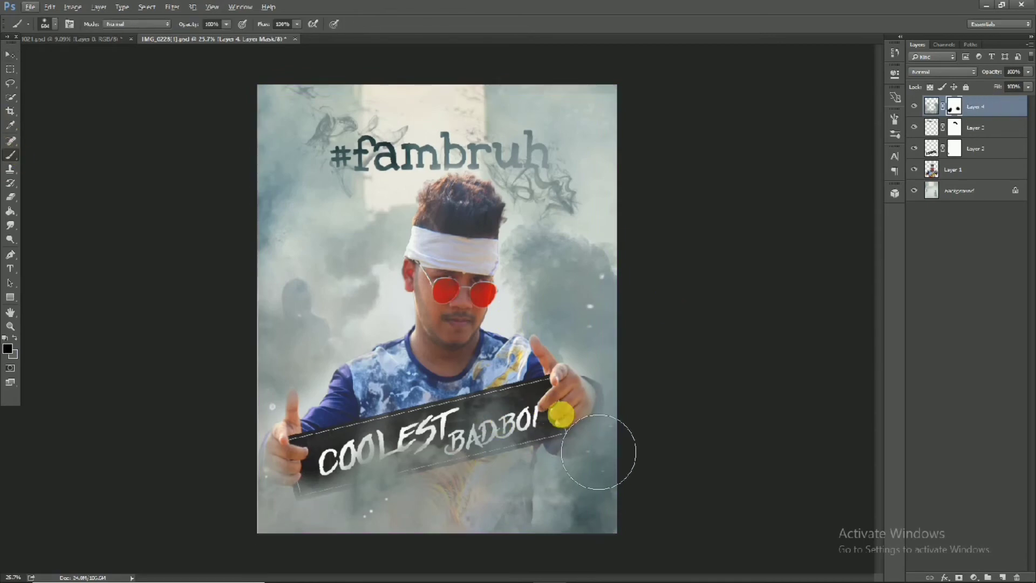
mouse_move(366, 454)
left_mouse_down()
mouse_move(382, 555)
mouse_move(409, 365)
mouse_move(433, 457)
mouse_move(483, 487)
mouse_move(453, 475)
mouse_move(501, 402)
mouse_move(389, 521)
mouse_move(285, 577)
mouse_move(240, 516)
mouse_move(296, 486)
left_mouse_up()
left_click_drag(992, 77, 1025, 71)
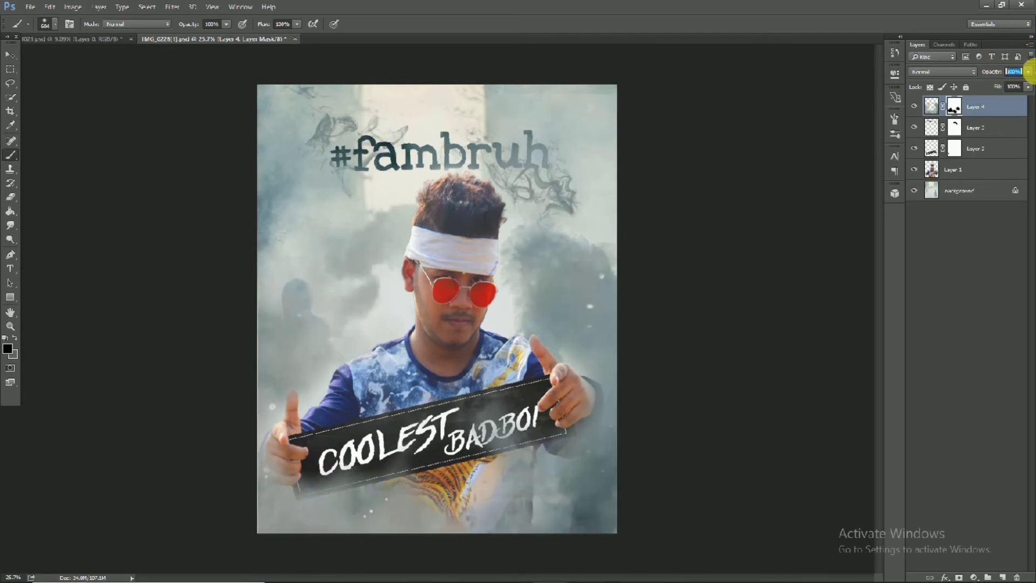
Place the flawless_clan_wallpaper logo image from the LOGO folder inside stock as an embedded layer.
left_click(30, 6)
left_click(51, 254)
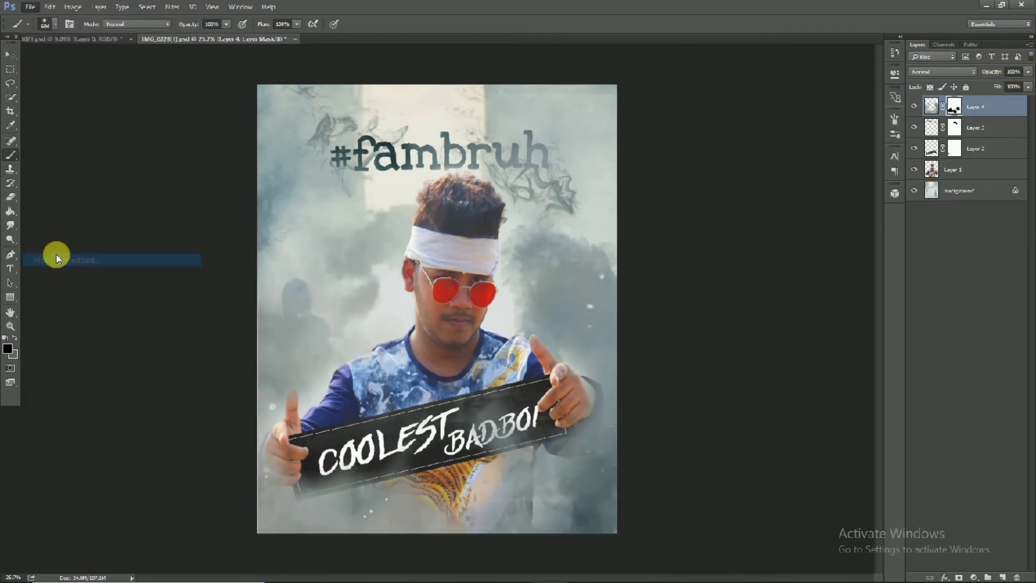
double_click(901, 108)
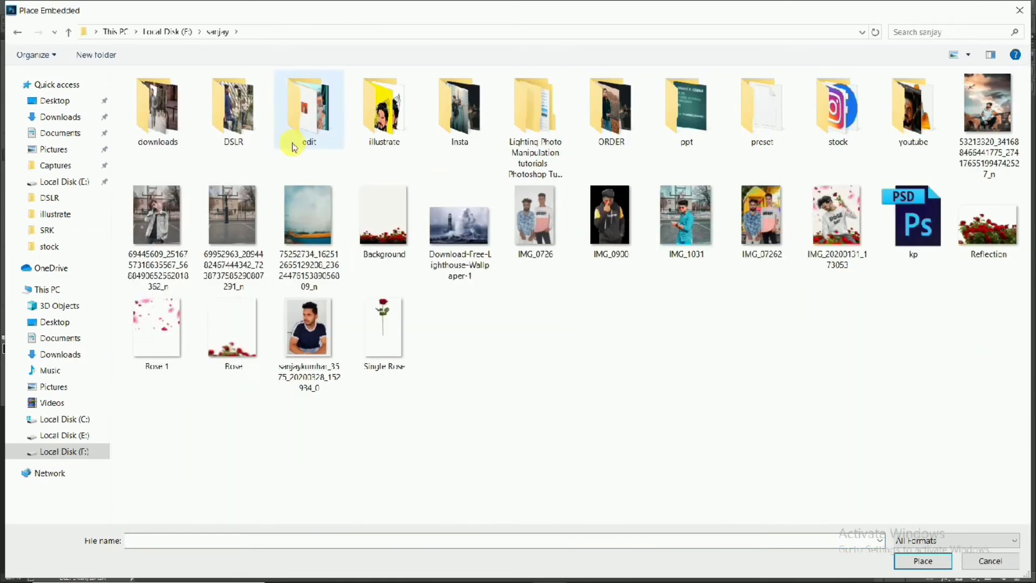
double_click(458, 138)
left_click(218, 32)
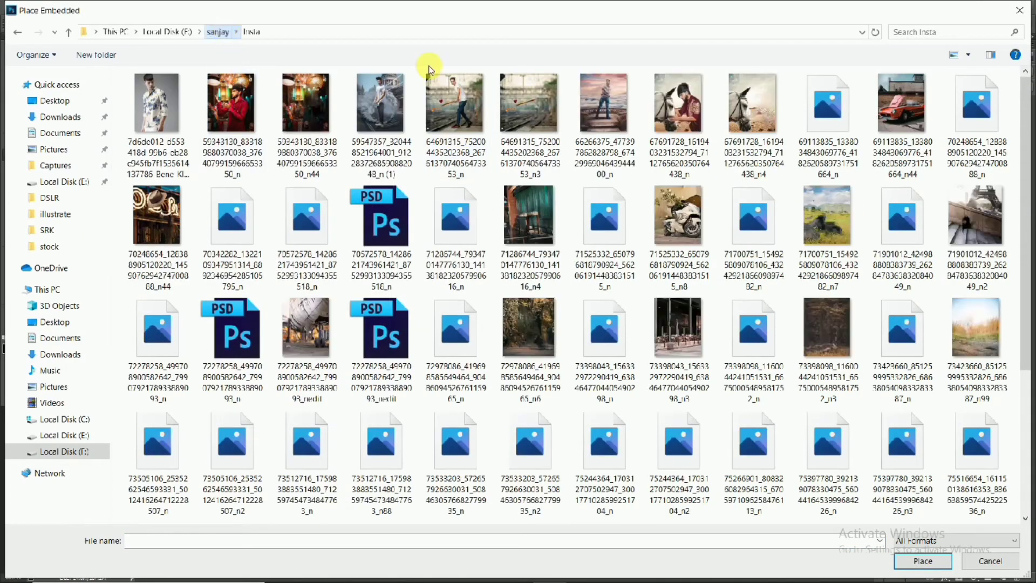
double_click(858, 135)
double_click(308, 108)
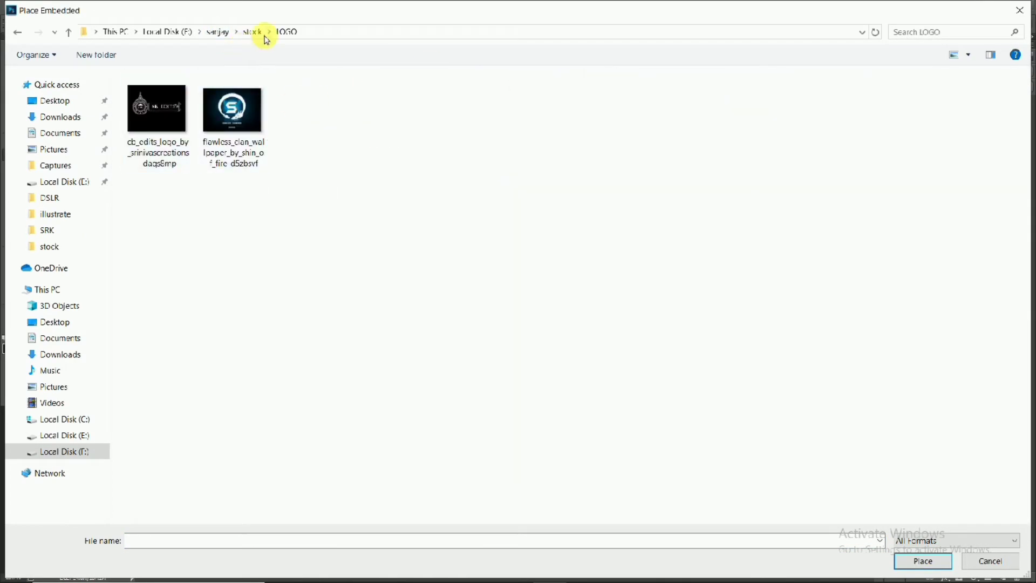
double_click(232, 116)
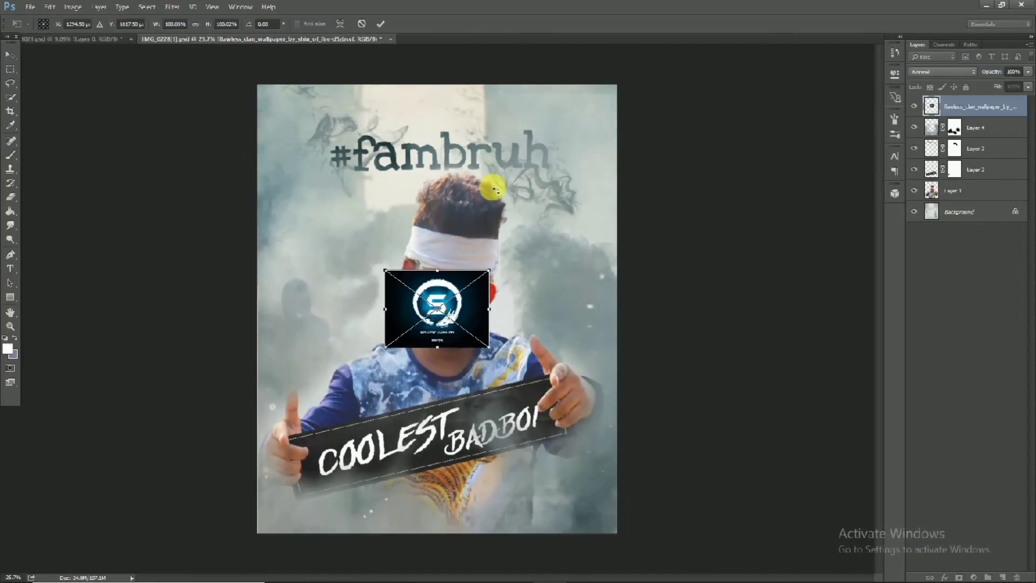
Shrink the placed logo to about 36% and position it near the canvas's upper-right corner.
left_click_drag(488, 347, 595, 117)
left_click(380, 26)
key("b")
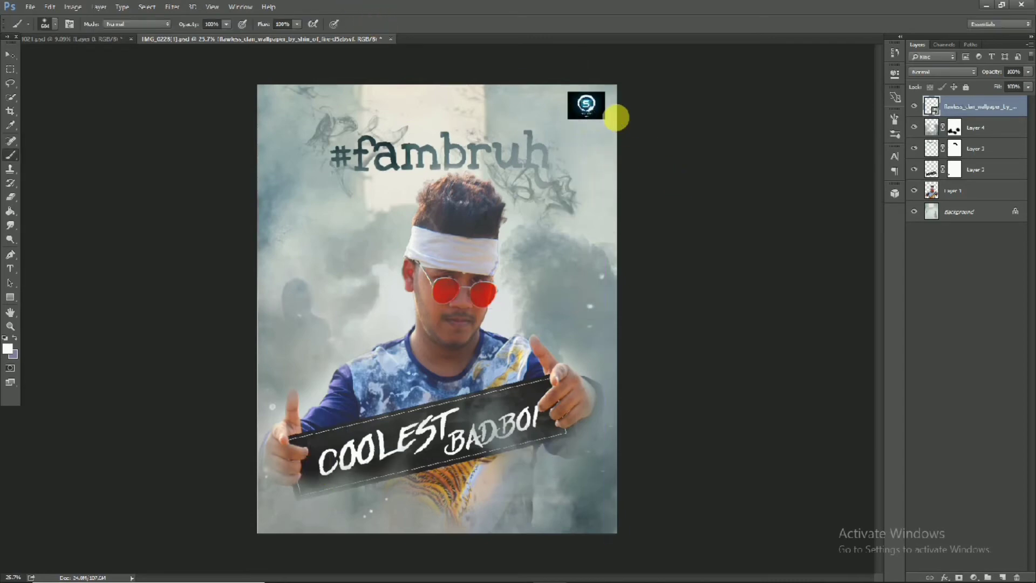
Scale the logo down to about 21% width and 24% height and move it closer to the canvas's upper-right corner.
scroll(648, 115, "up", 6)
key("ctrl+t")
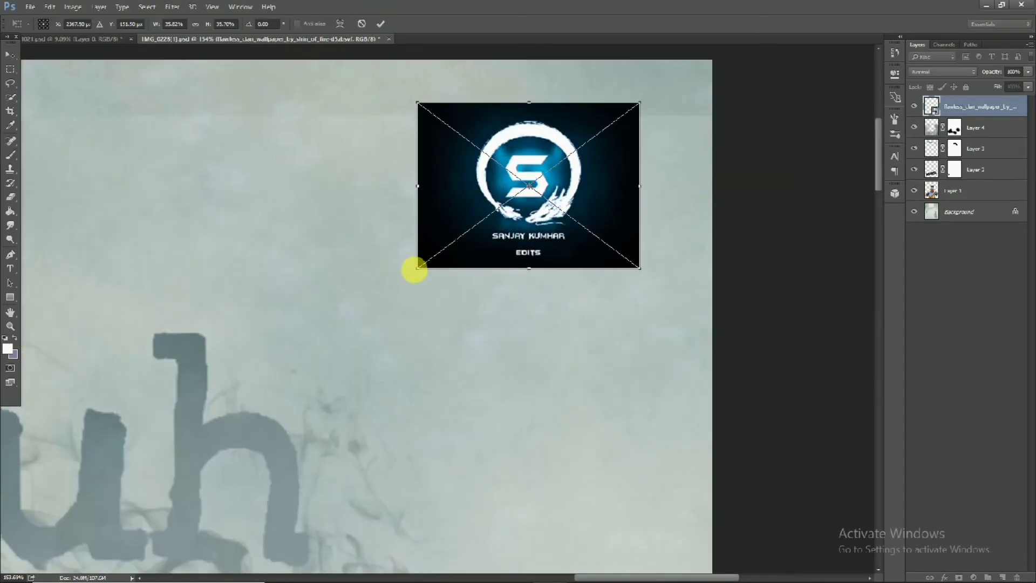
left_click_drag(413, 271, 509, 213)
left_click_drag(574, 197, 612, 183)
left_click(379, 23)
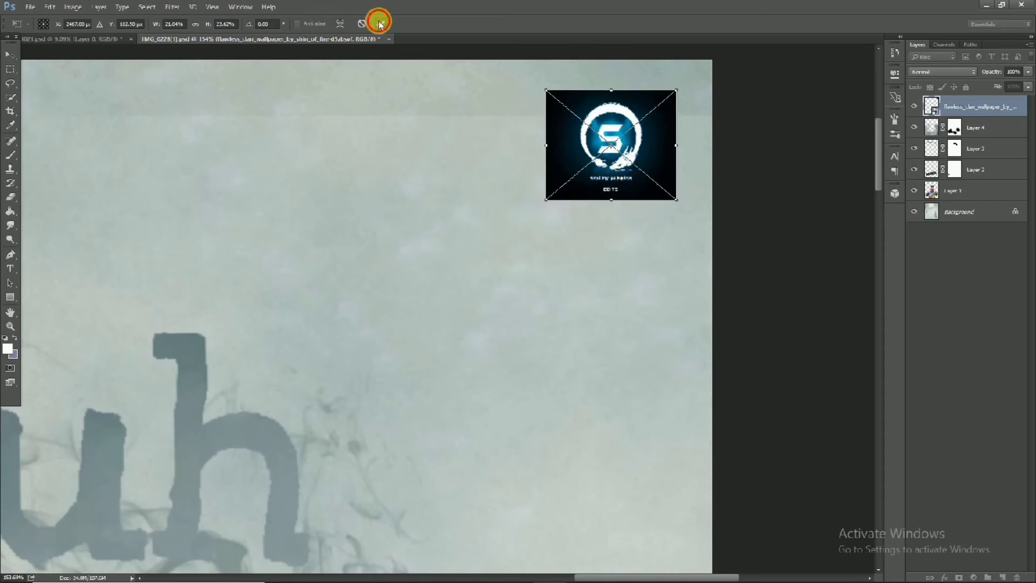
scroll(439, 208, "down", 7)
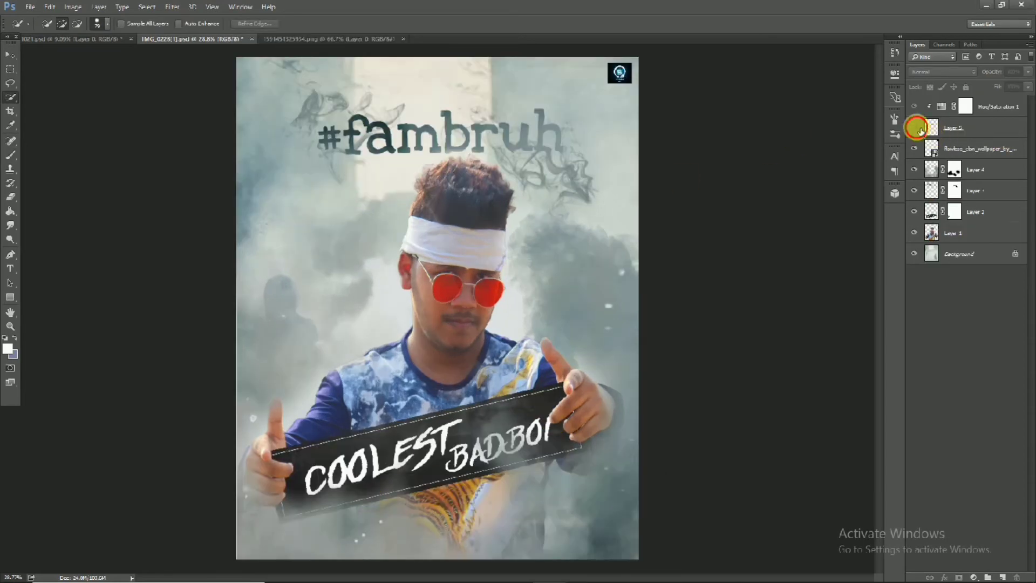
Turn on the headband pattern layer with its clipped Hue/Saturation adjustment and inspect the headband up close.
left_click(916, 129)
scroll(451, 276, "up", 5)
scroll(456, 280, "down", 6)
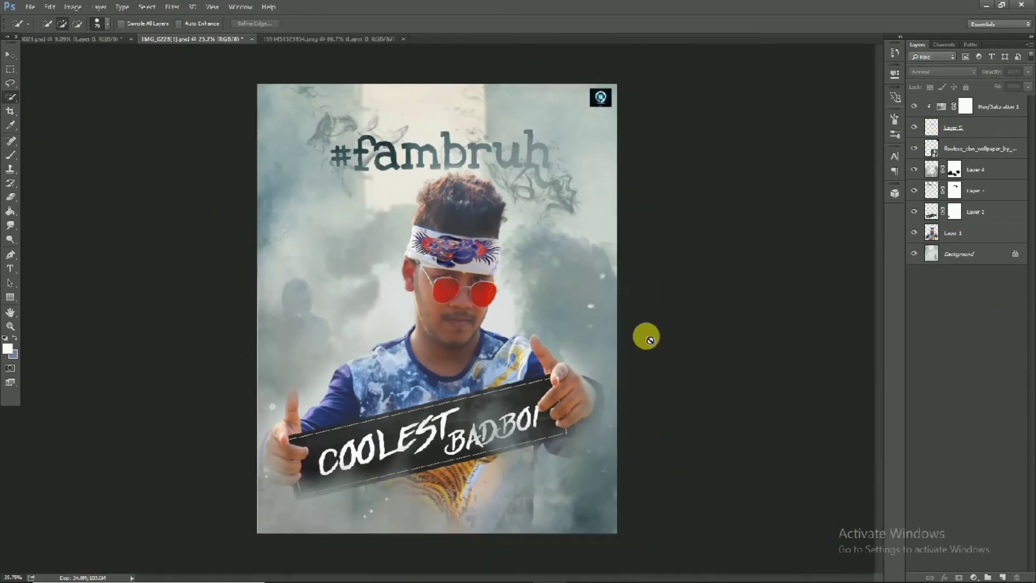
Stamp all visible layers onto a new top layer and convert it to a smart object.
key("ctrl+shift+alt+n")
right_click(987, 103)
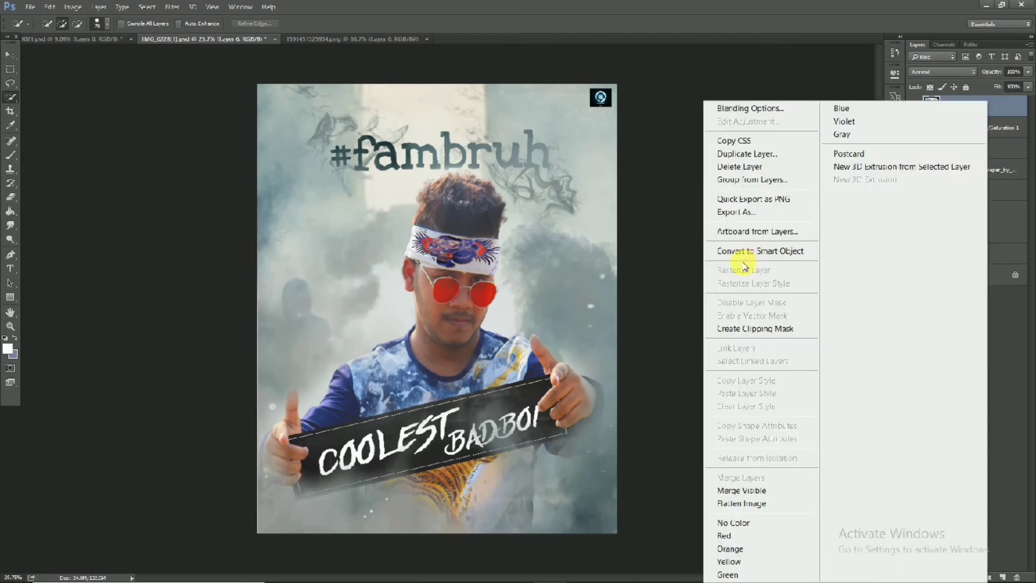
left_click(749, 254)
Open Color Efex Pro 4 on the stamped layer and set Dynamic Skin Softener to the cheek's skin color with Color Reach about 45%.
left_click(172, 7)
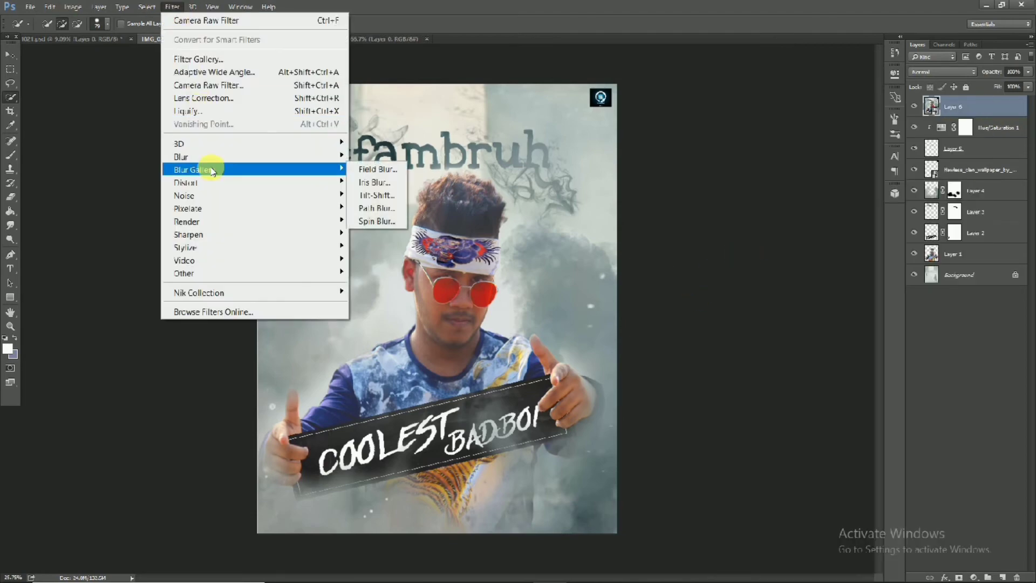
mouse_move(263, 298)
left_click(381, 304)
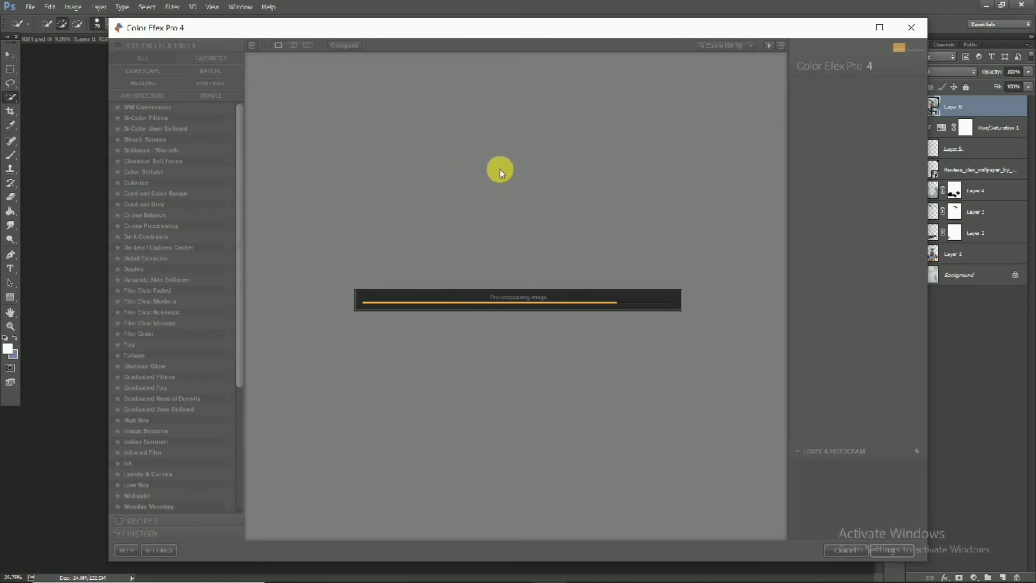
left_click(595, 336)
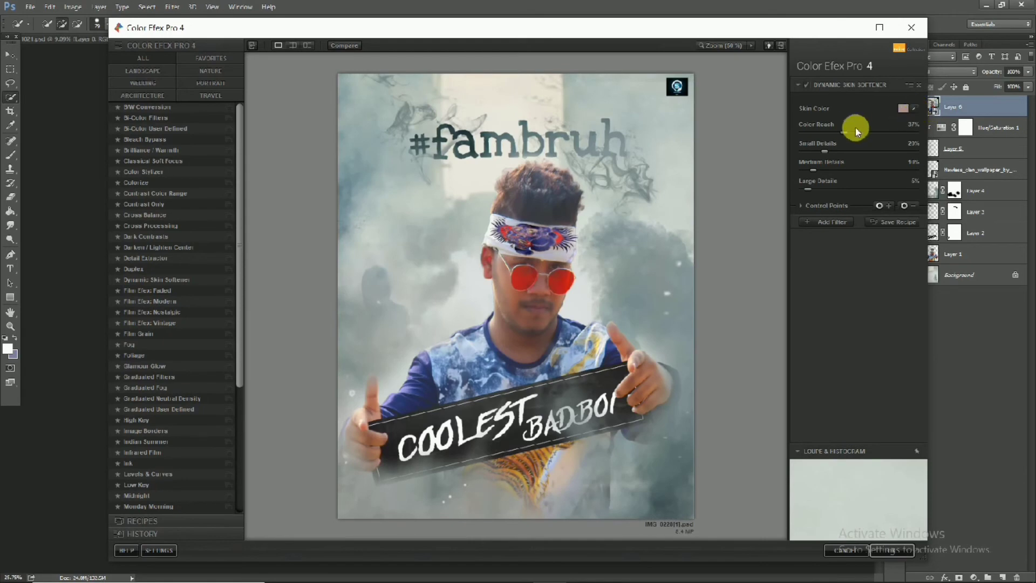
left_click(512, 293)
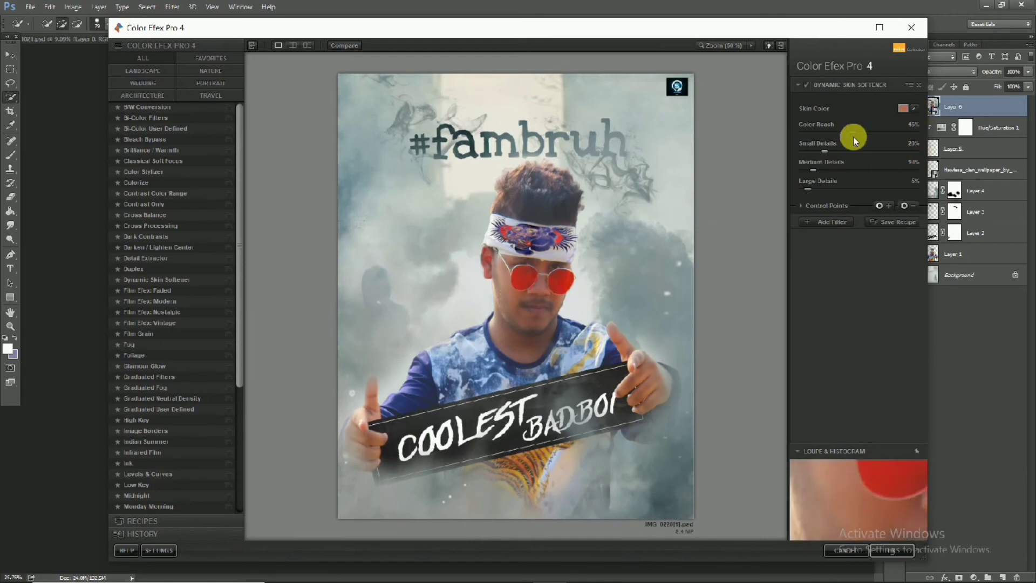
left_click(830, 222)
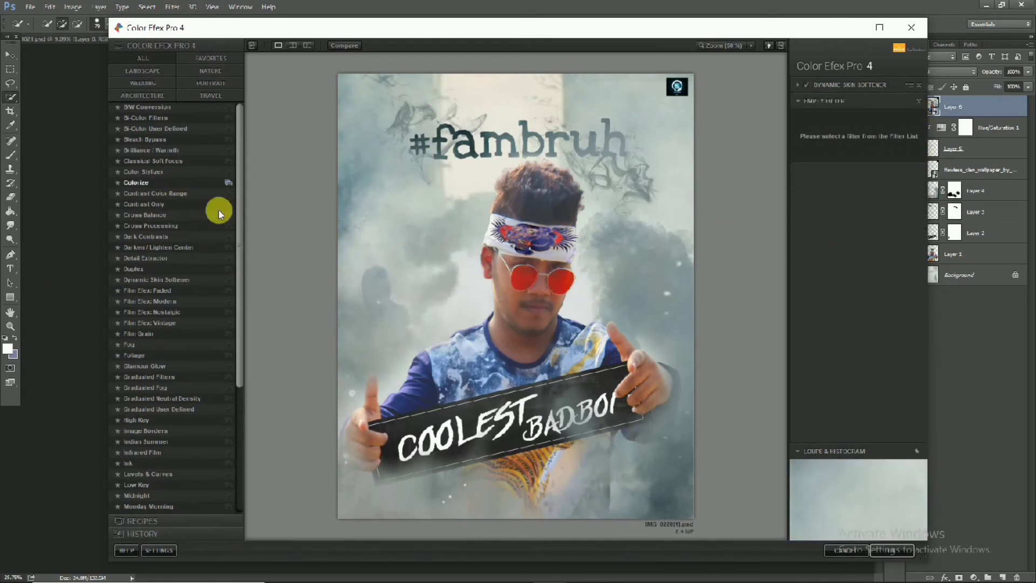
left_click(156, 183)
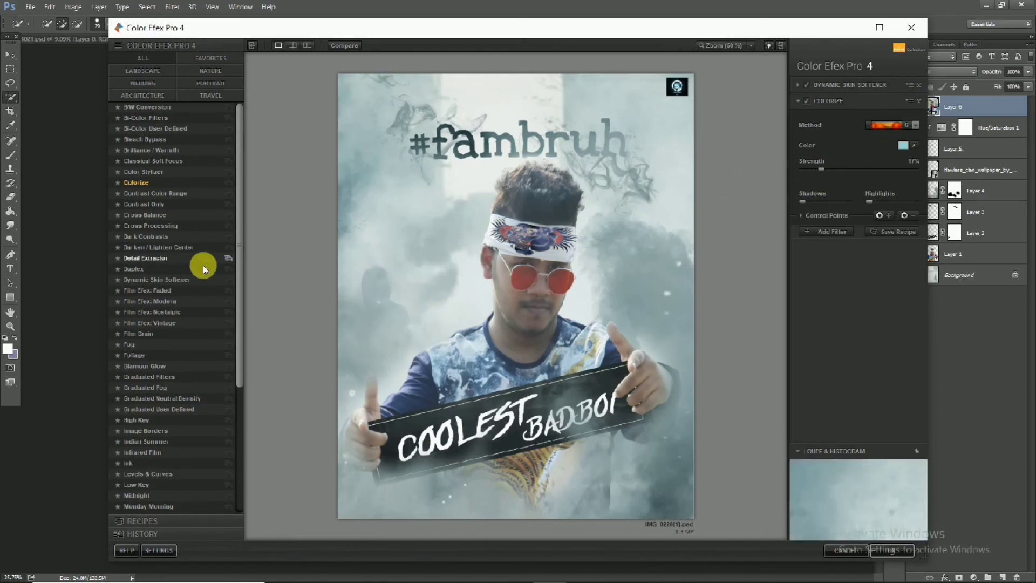
left_click(919, 101)
Add a Cross Processing filter after the skin softener, with method B02 and strength 44%.
left_click(851, 221)
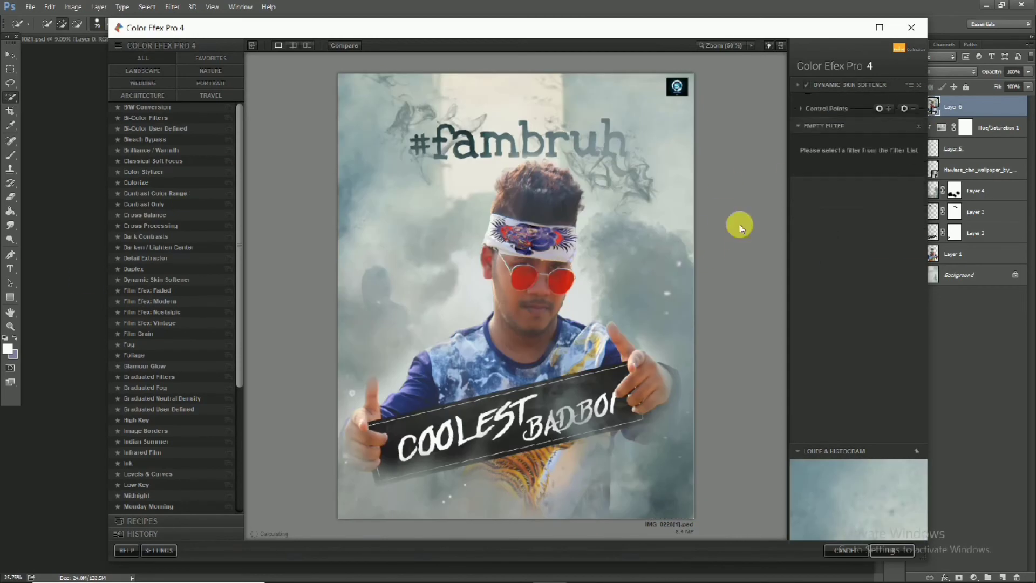
left_click(190, 231)
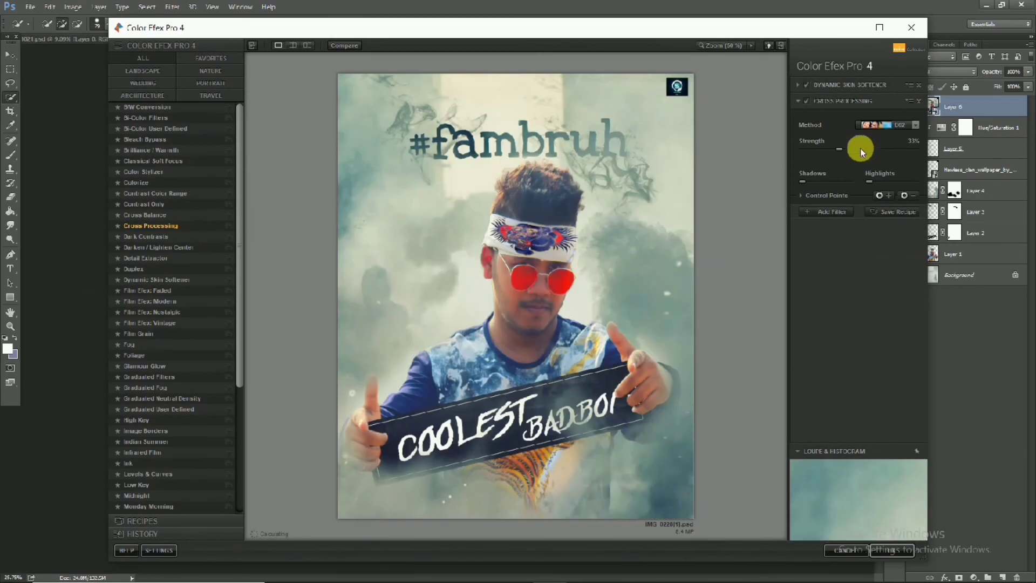
left_click(916, 125)
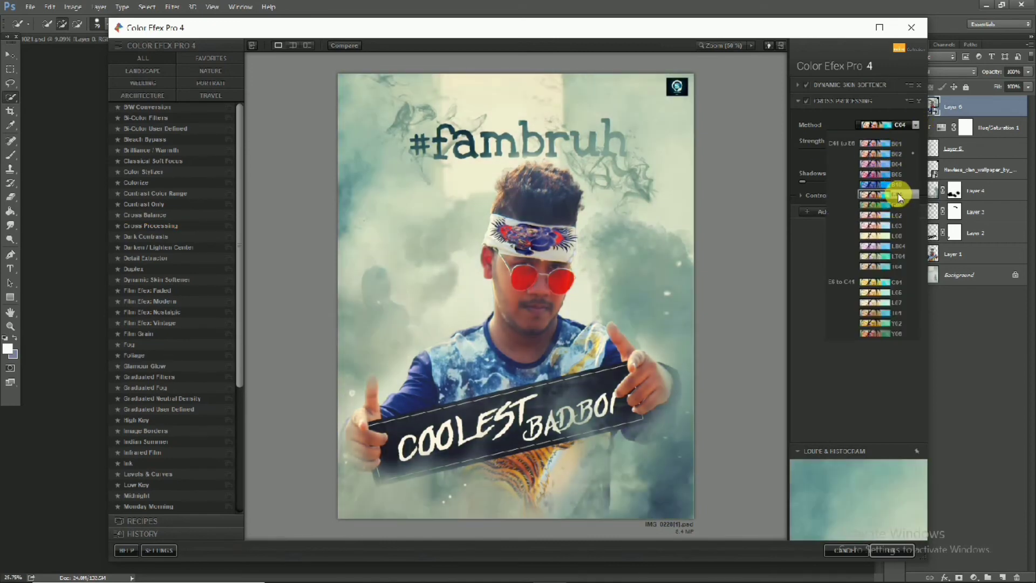
left_click(873, 153)
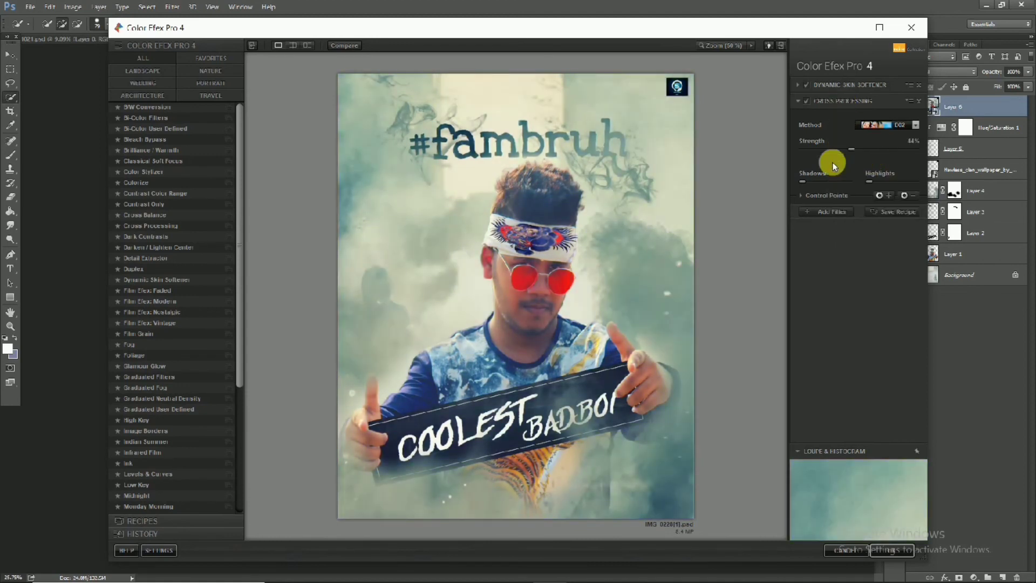
left_click(826, 212)
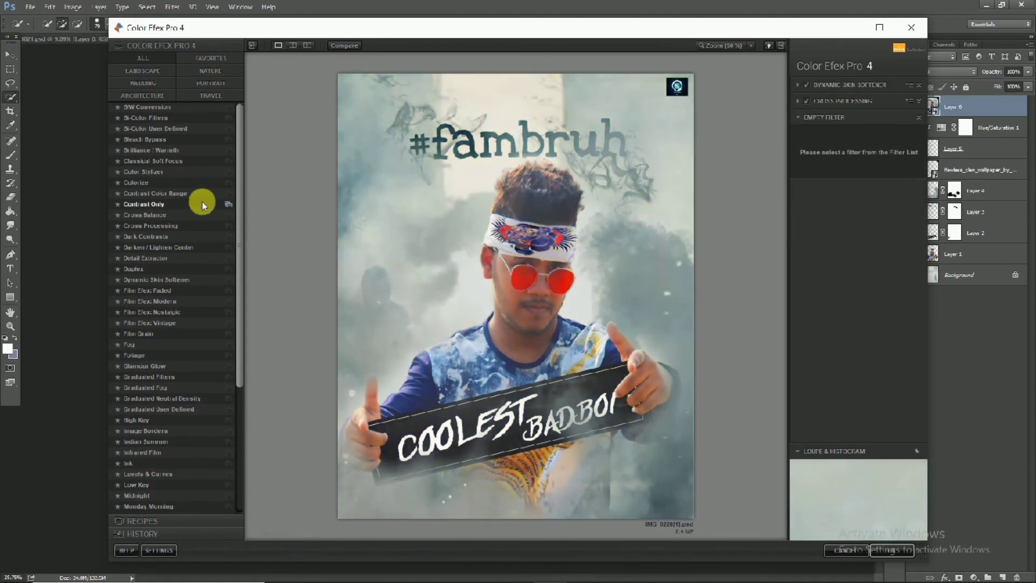
left_click(153, 182)
left_click(898, 142)
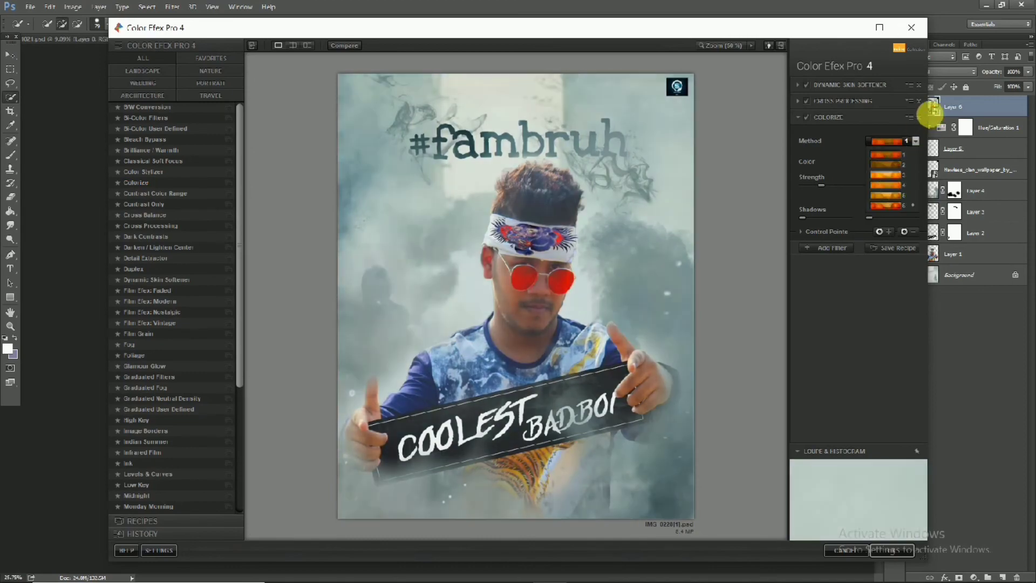
left_click(885, 208)
Discard the Dark Contrasts filter and add an Indian Summer filter with method 3 and Enhance Foliage at about 55%.
left_click(828, 247)
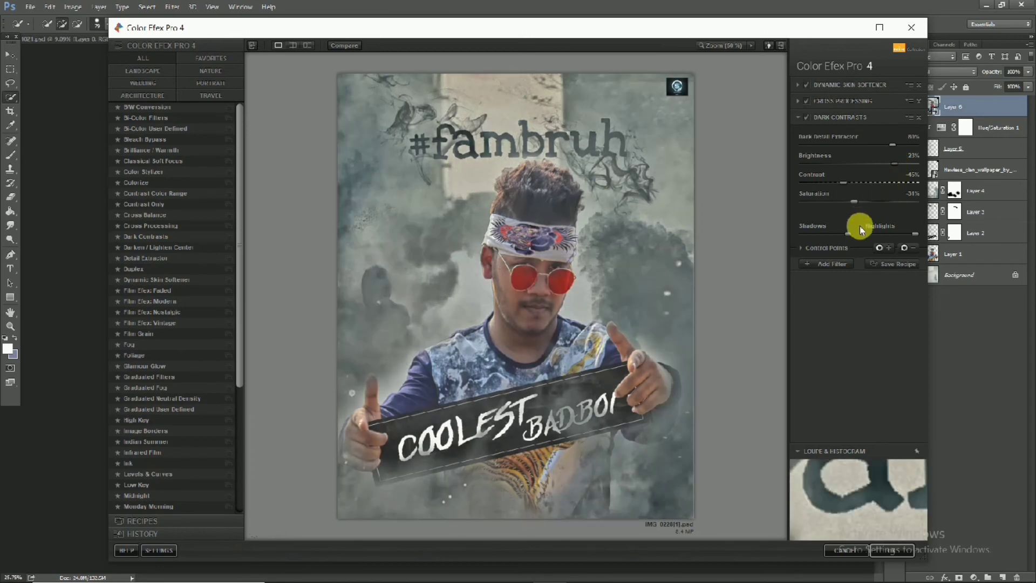
left_click(919, 118)
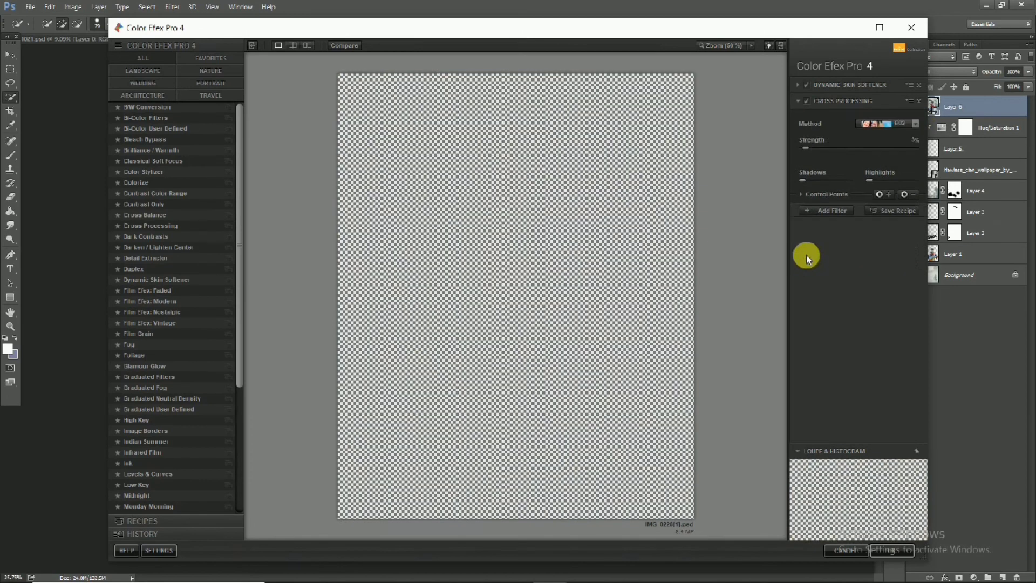
scroll(227, 388, "down", 2)
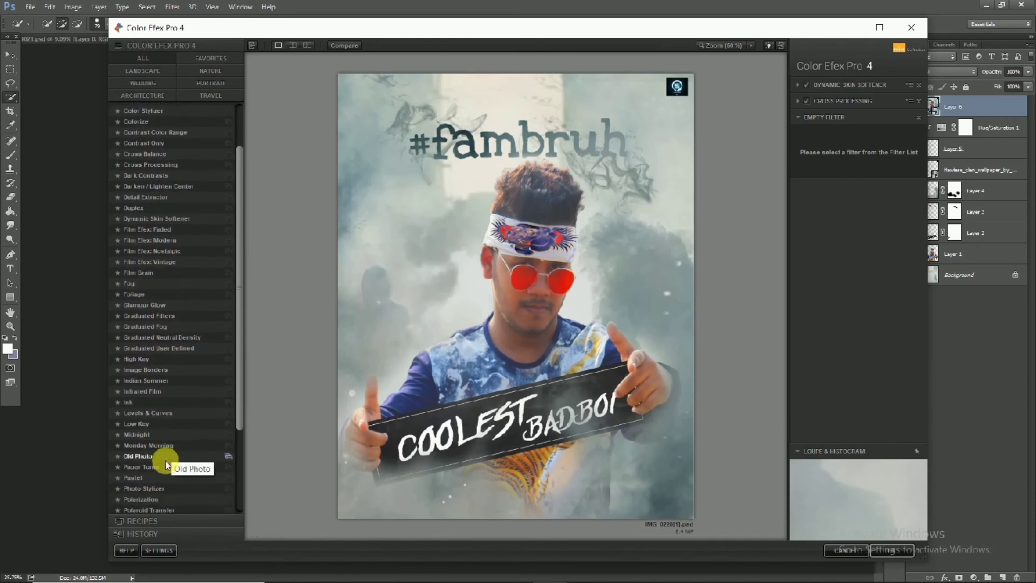
left_click(145, 380)
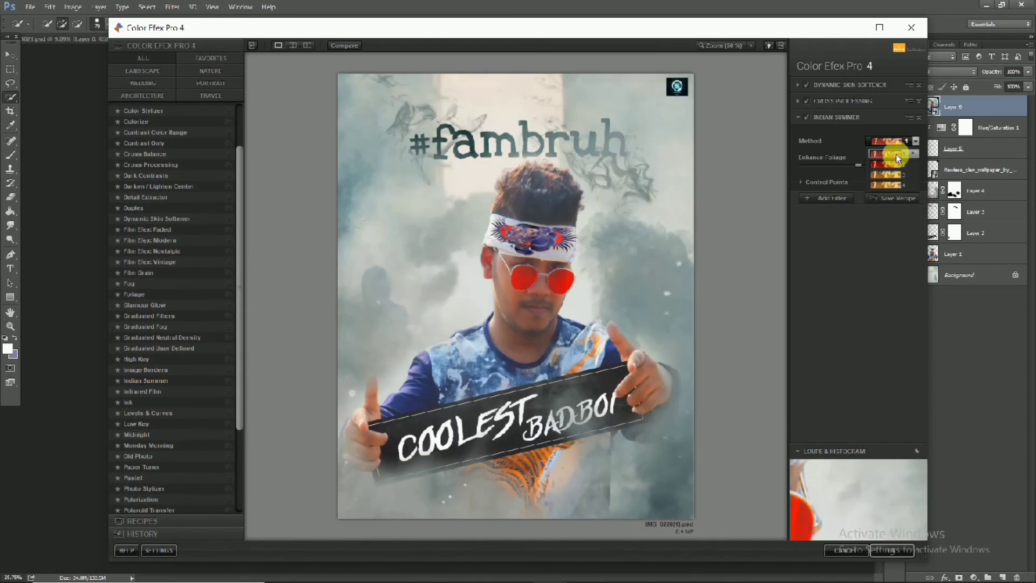
left_click(893, 172)
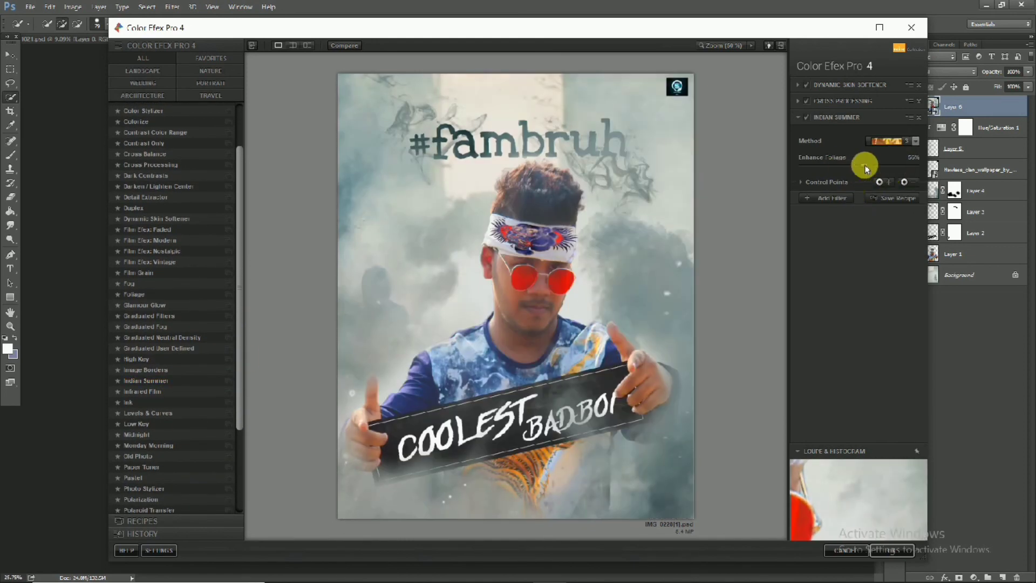
Try a Photo Stylizer filter after Indian Summer with style 1 and strength about 9%, and remove it from the stack.
left_click(828, 197)
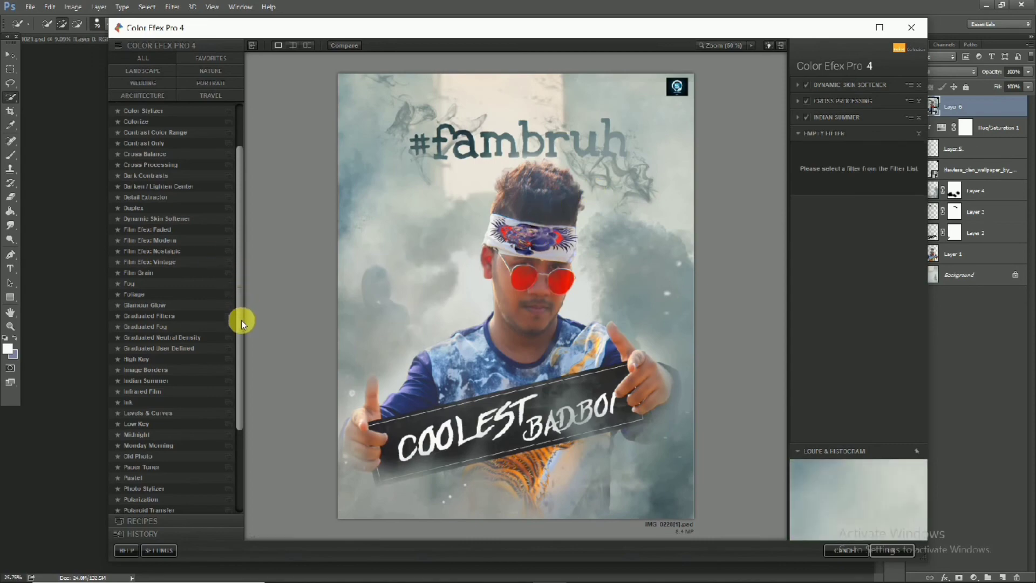
left_click_drag(241, 320, 239, 403)
left_click(174, 380)
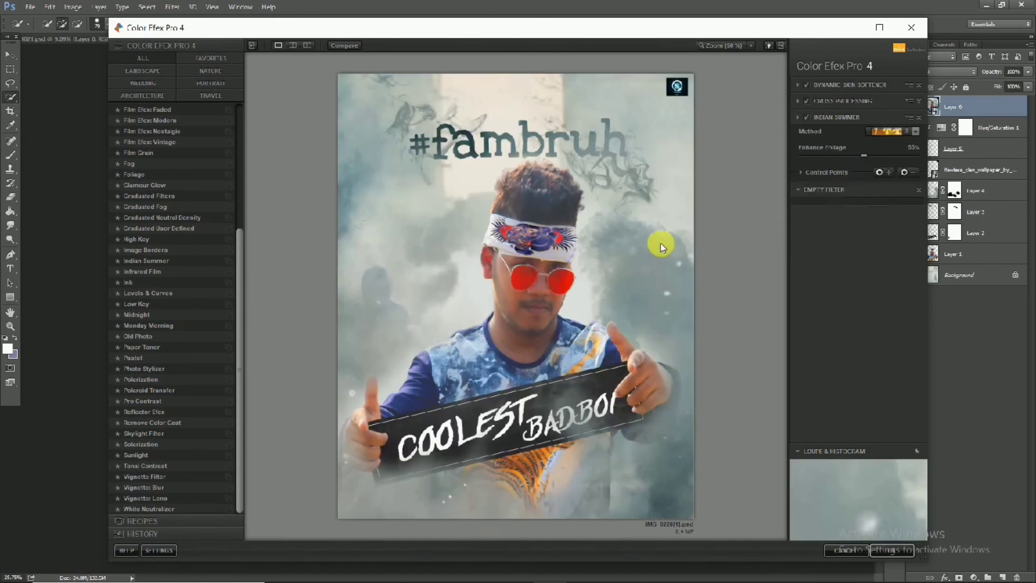
left_click(157, 368)
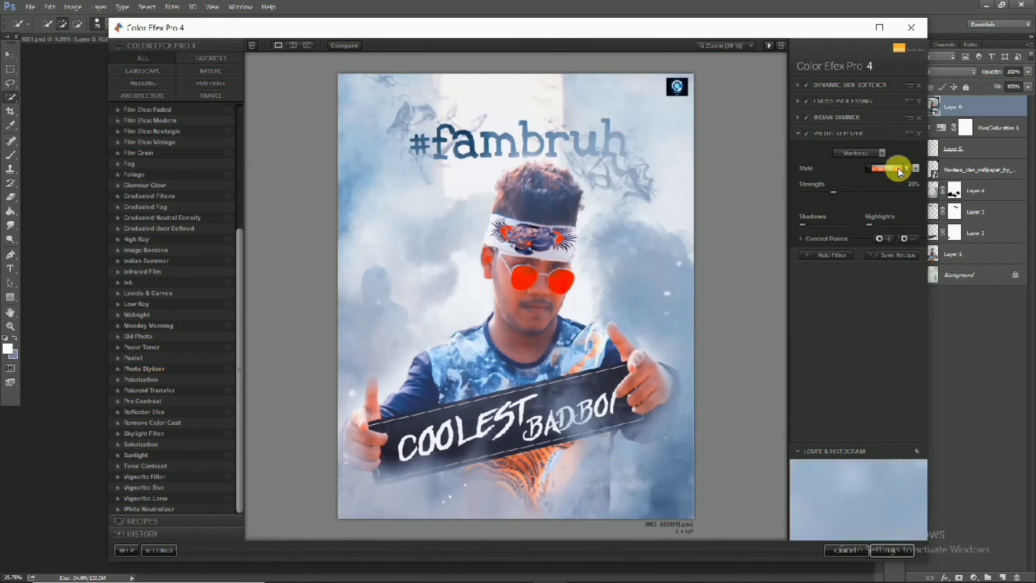
left_click(898, 168)
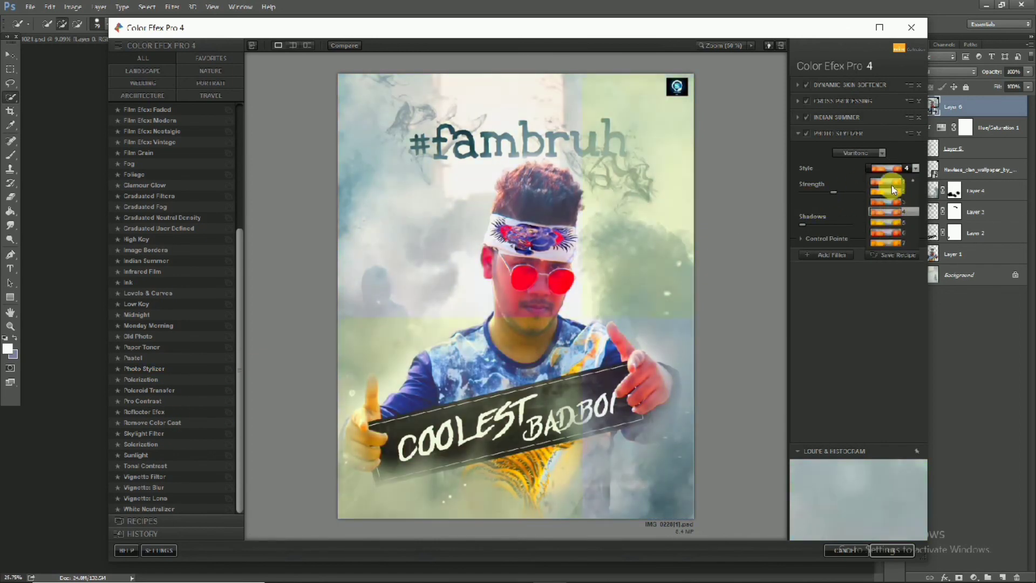
left_click(891, 186)
left_click(807, 133)
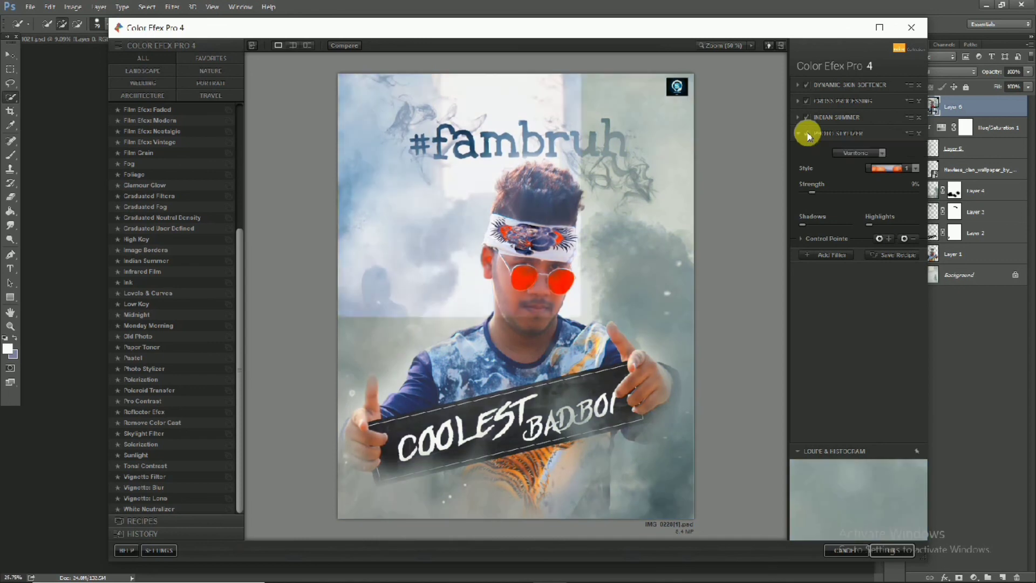
left_click(919, 134)
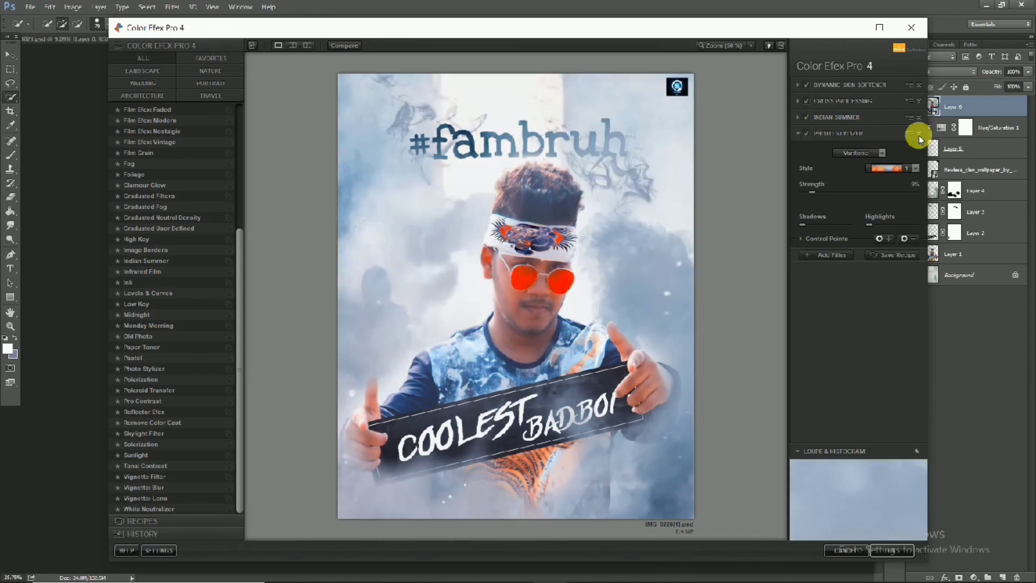
Try a Vignette Blur filter after Indian Summer and remove it from the stack.
left_click(845, 200)
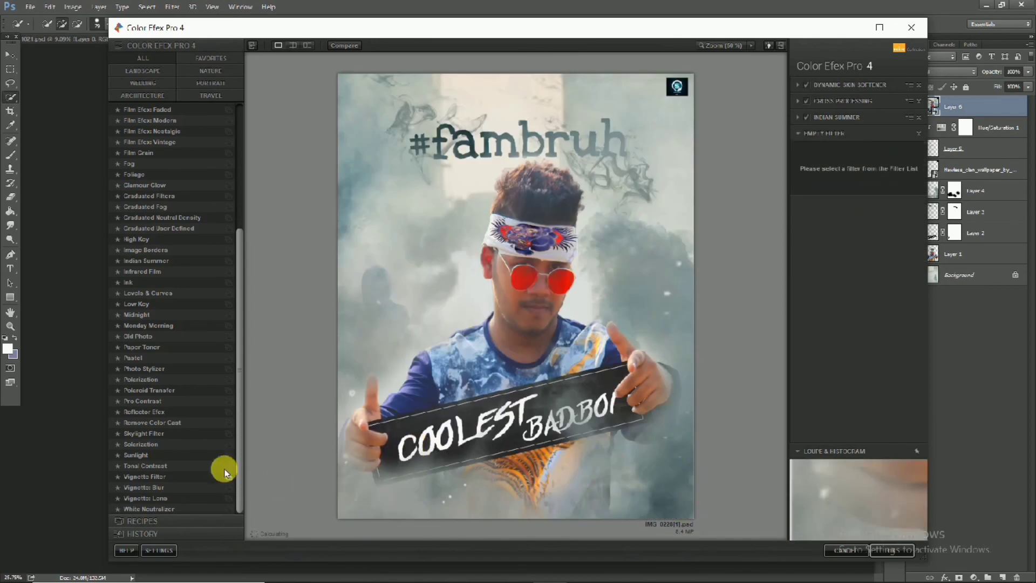
left_click(161, 488)
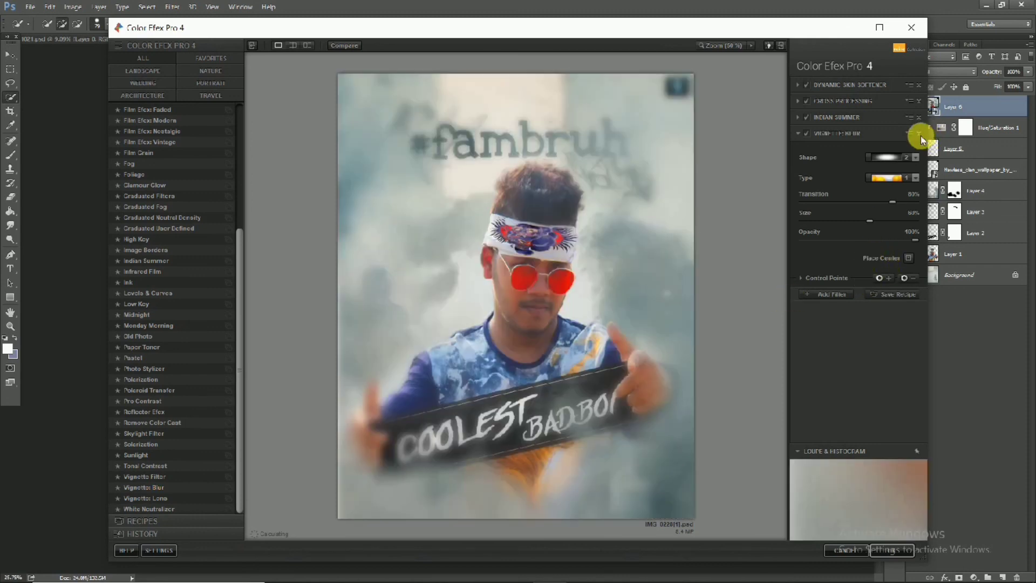
left_click(919, 134)
Apply the Dynamic Skin Softener, Cross Processing and Indian Summer filter stack to the stamped layer.
left_click(888, 551)
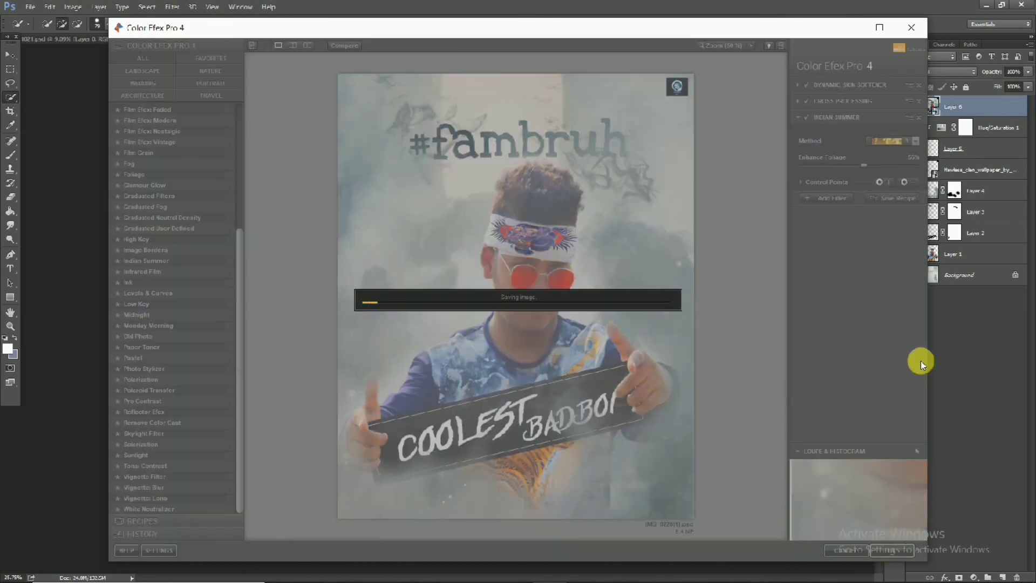